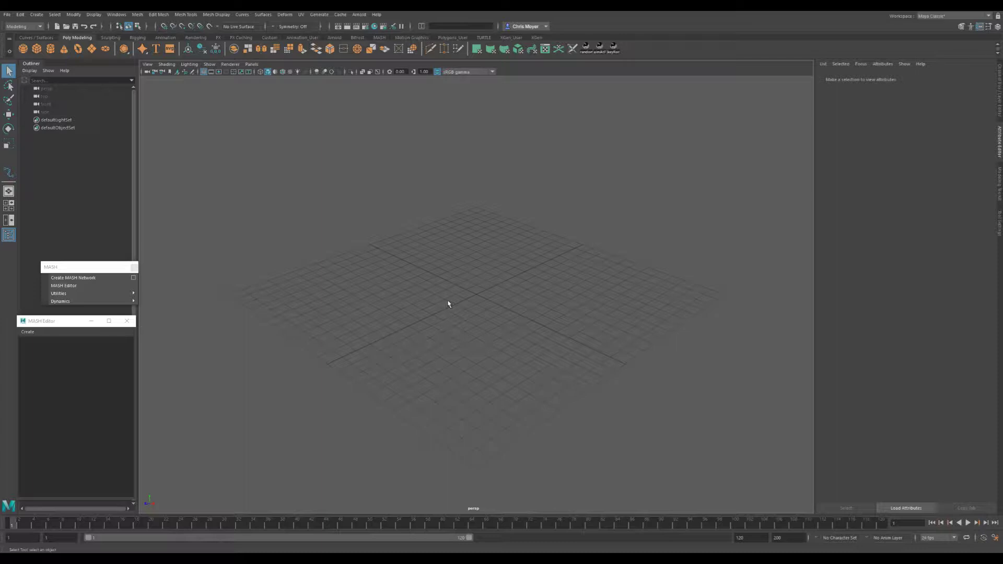
- Create a polygon sphere, cube, cylinder and cone at the origin
{"action": "right_click_drag", "start_coordinate": [537, 303], "coordinate": [409, 310], "text": "alt"}
{"action": "left_click", "coordinate": [22, 49]}
{"action": "left_click", "coordinate": [36, 49]}
{"action": "left_click", "coordinate": [51, 49]}
{"action": "left_click", "coordinate": [64, 48]}
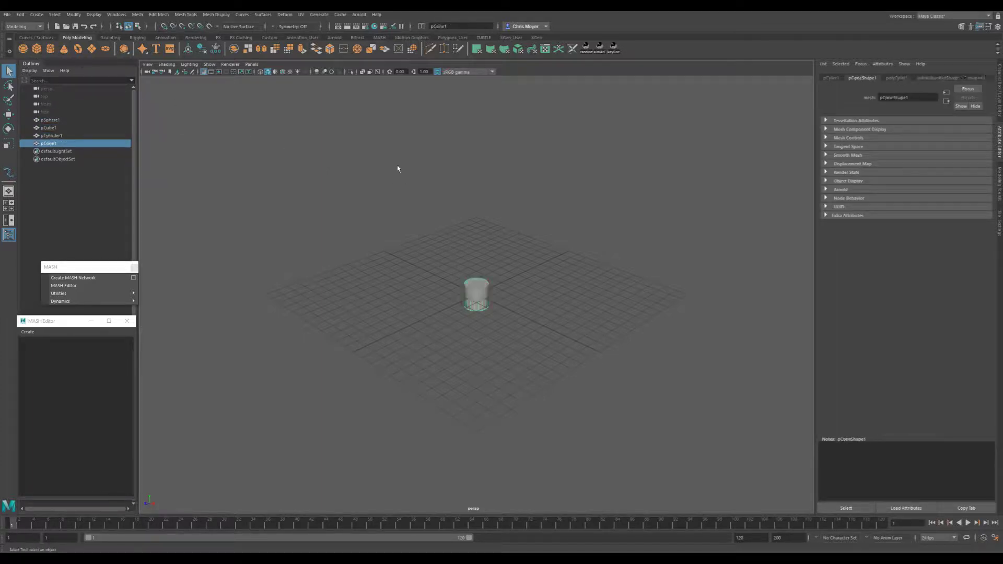
- Create a MASH network named AssortedMASH with linear distribution from the sphere, cube, cylinder and cone
{"action": "left_click", "coordinate": [58, 121], "text": "shift"}
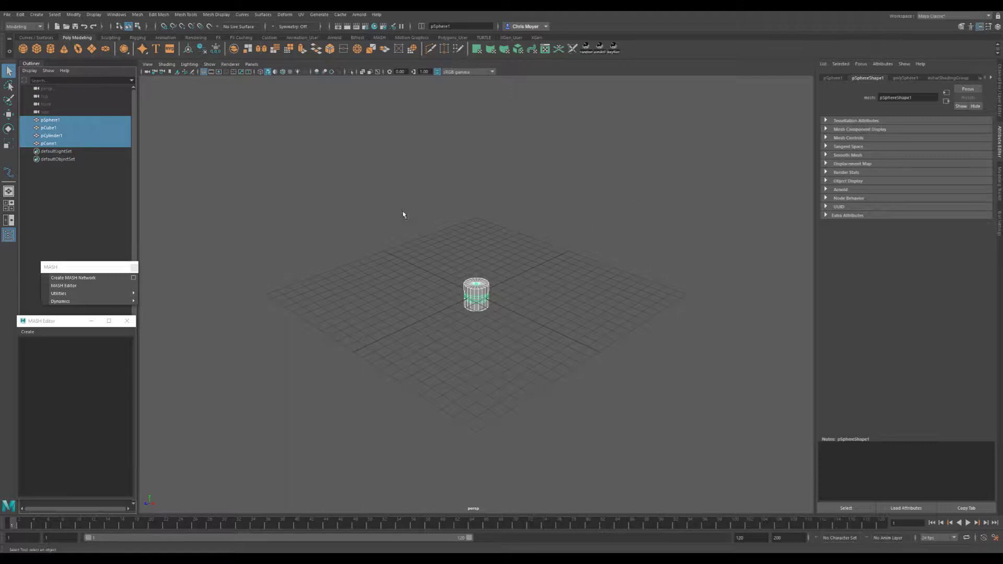
{"action": "left_click", "coordinate": [132, 279]}
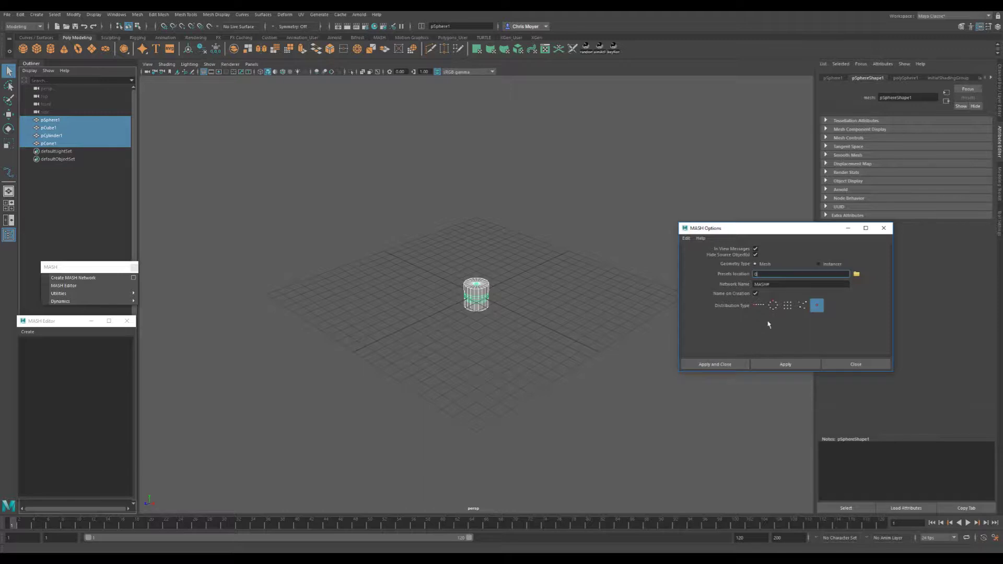
{"action": "left_click", "coordinate": [759, 305]}
{"action": "left_click", "coordinate": [727, 361]}
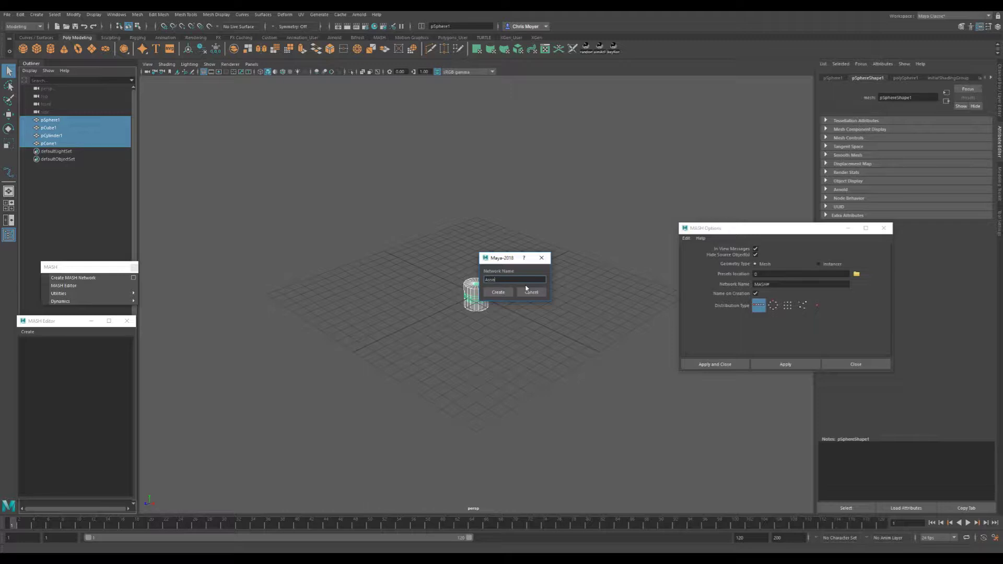
{"action": "key", "text": "Return"}
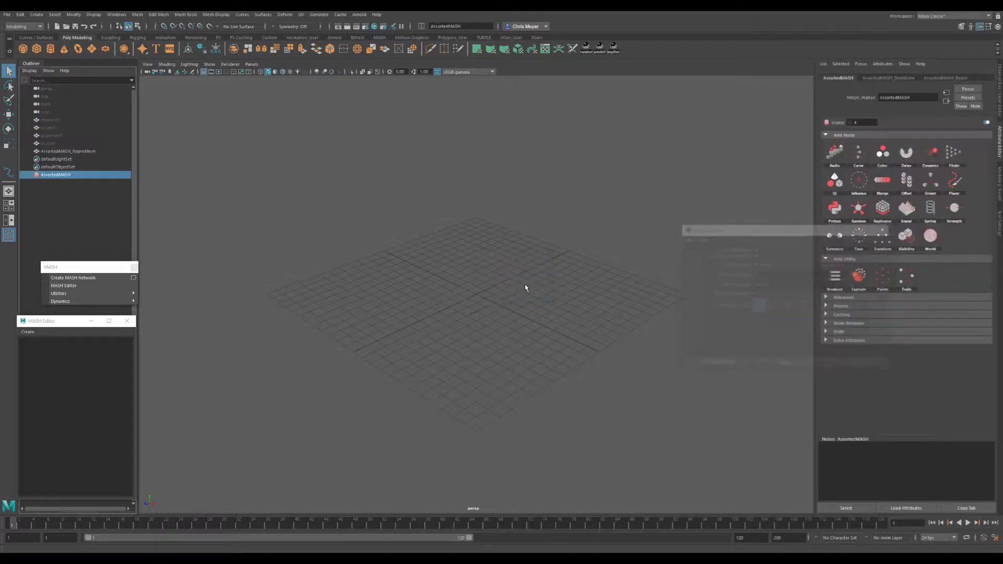
- Add an ID node to the AssortedMASH network and set its ID Type to Random
{"action": "left_click_drag", "start_coordinate": [574, 245], "coordinate": [569, 293], "text": "alt"}
{"action": "scroll", "coordinate": [570, 292], "scroll_direction": "down", "scroll_amount": 4}
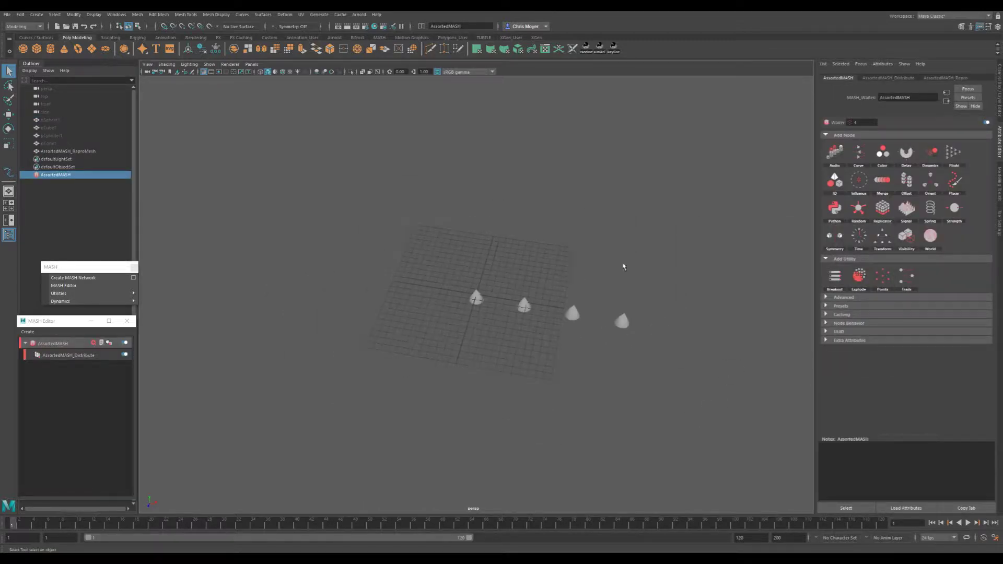
{"action": "left_click", "coordinate": [835, 181]}
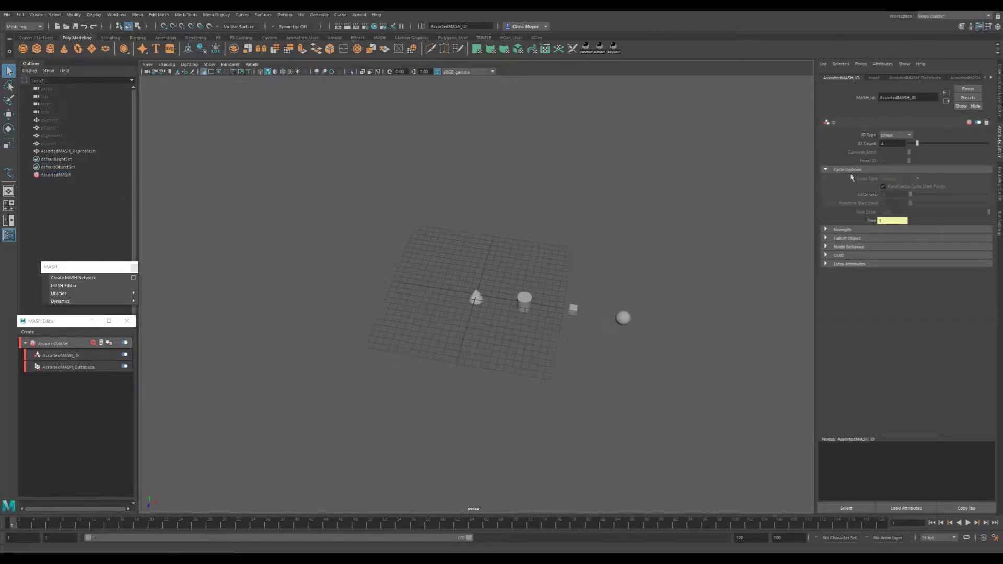
{"action": "left_click", "coordinate": [895, 135]}
{"action": "left_click", "coordinate": [900, 150]}
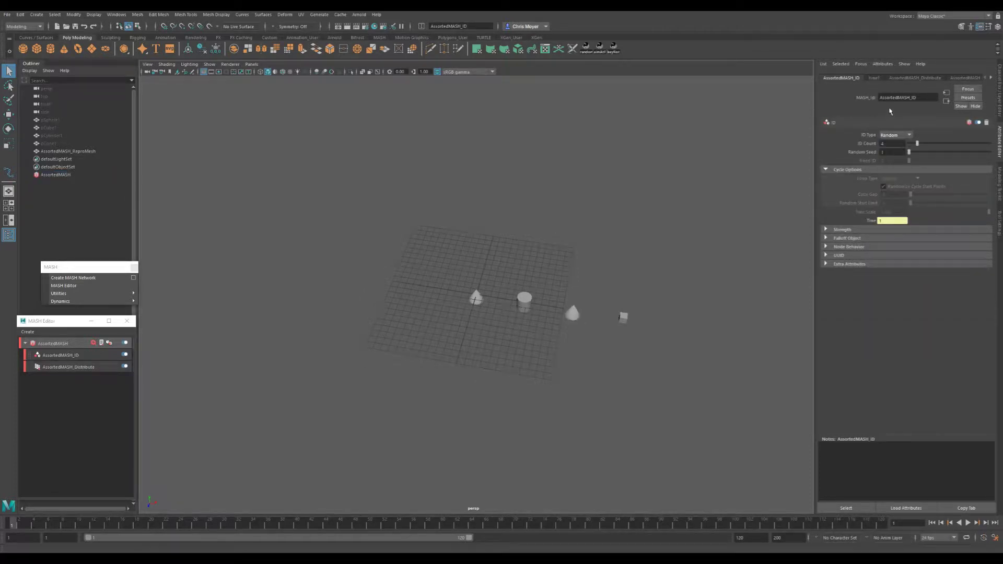
- Raise the Distribute node's number of points to about 56
{"action": "left_click", "coordinate": [897, 79]}
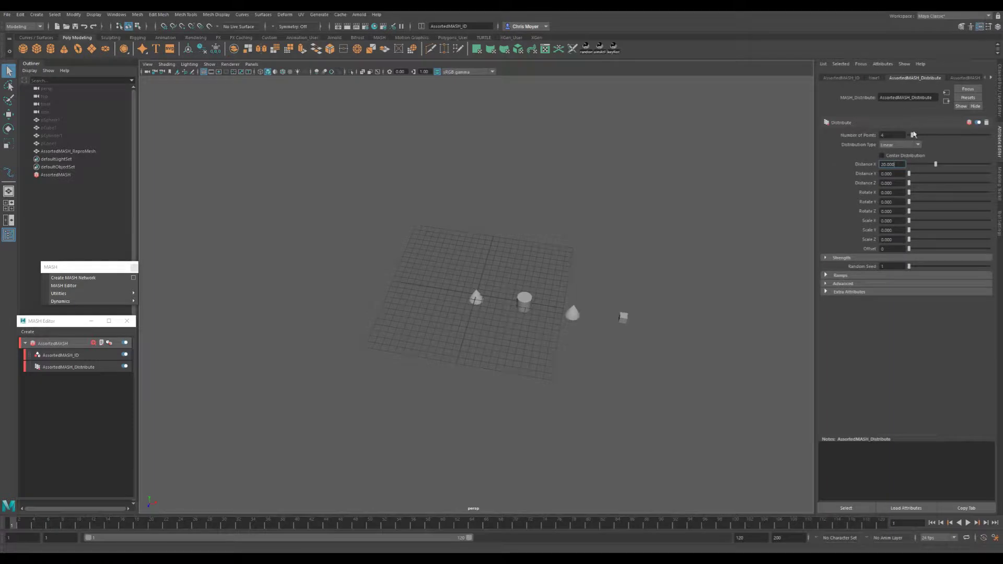
{"action": "left_click_drag", "start_coordinate": [913, 135], "coordinate": [953, 136]}
{"action": "left_click_drag", "start_coordinate": [586, 252], "coordinate": [612, 210], "text": "alt"}
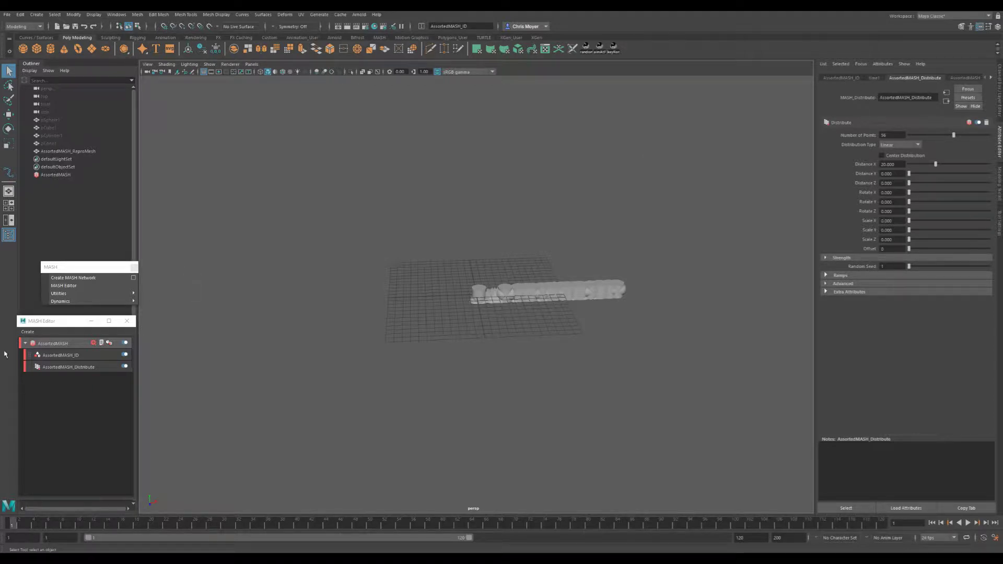
- Add a Random node to the AssortedMASH network
{"action": "left_click", "coordinate": [44, 343]}
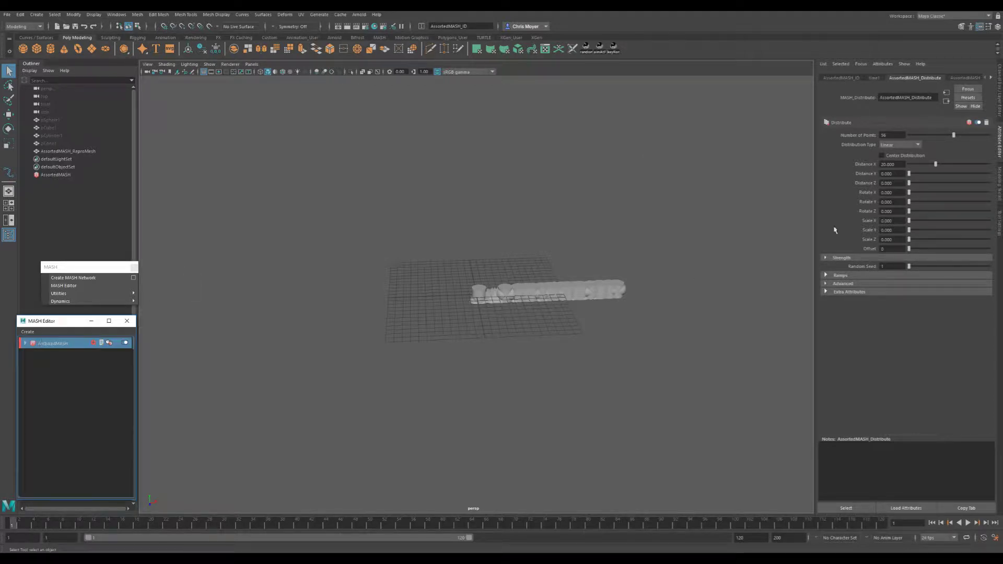
{"action": "left_click", "coordinate": [883, 146]}
{"action": "left_click", "coordinate": [883, 147]}
{"action": "left_click", "coordinate": [842, 77]}
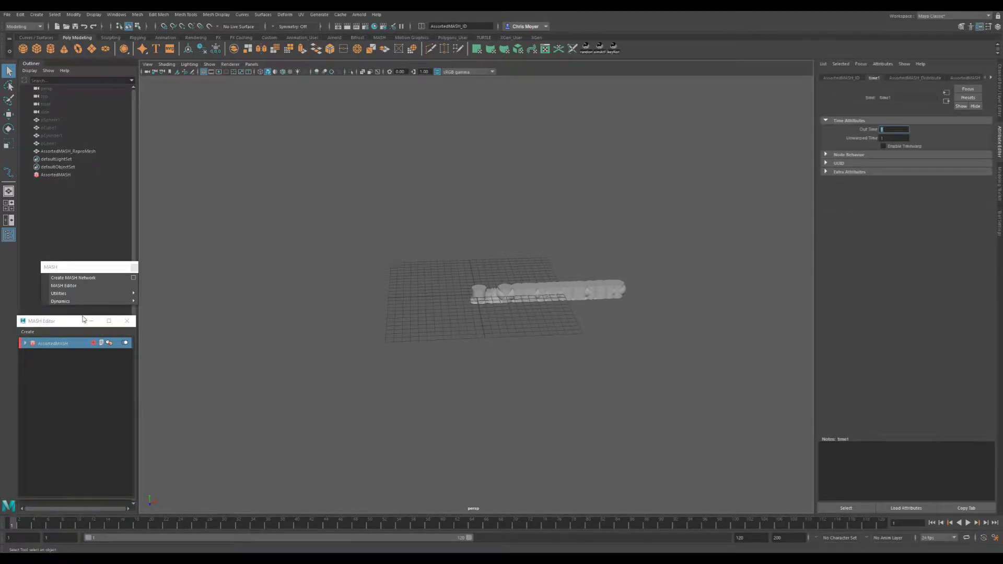
{"action": "left_click", "coordinate": [27, 344]}
{"action": "left_click", "coordinate": [25, 343]}
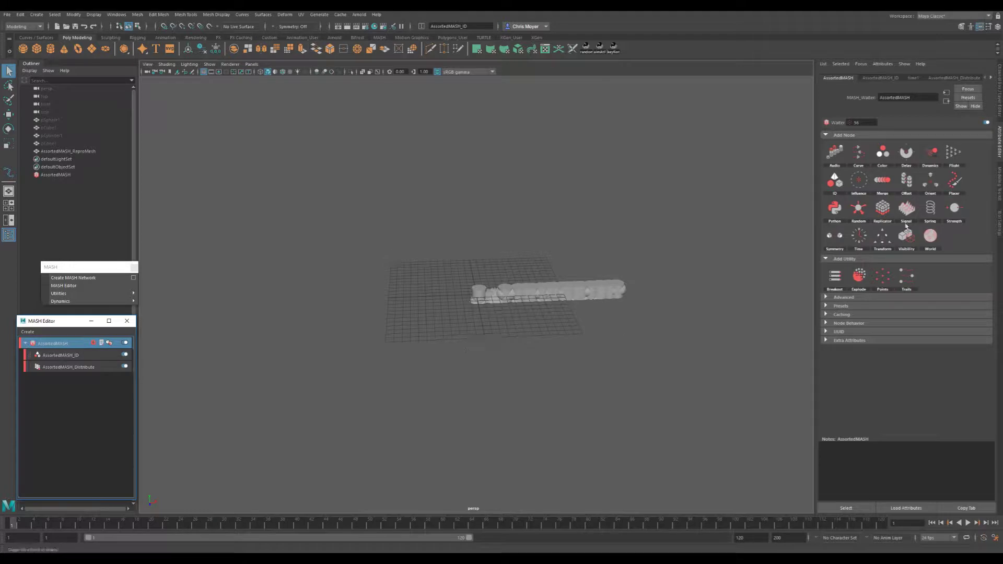
{"action": "left_click", "coordinate": [858, 209]}
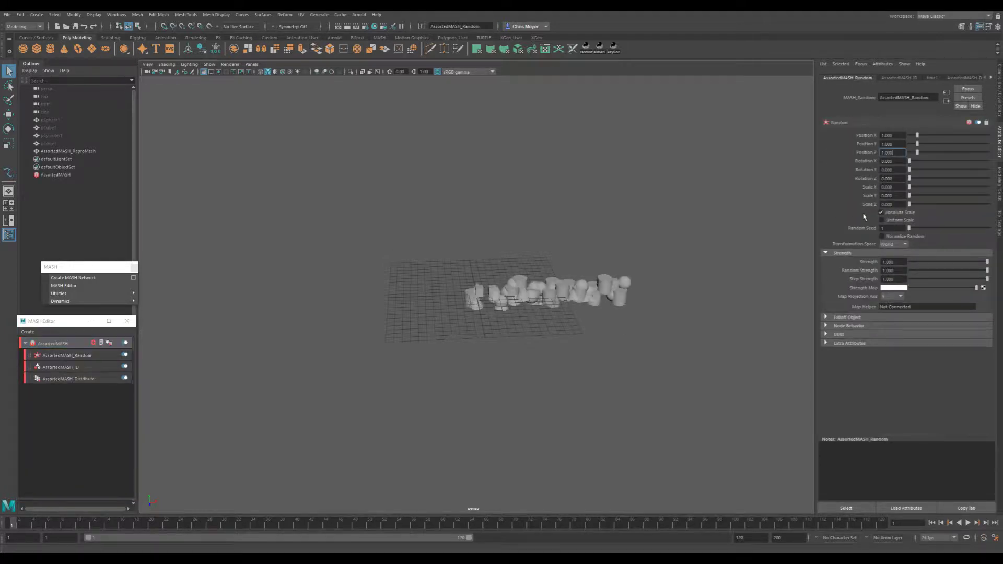
- Set the Random node's Position X, Y and Z to 2
{"action": "left_click_drag", "start_coordinate": [897, 135], "coordinate": [842, 144]}
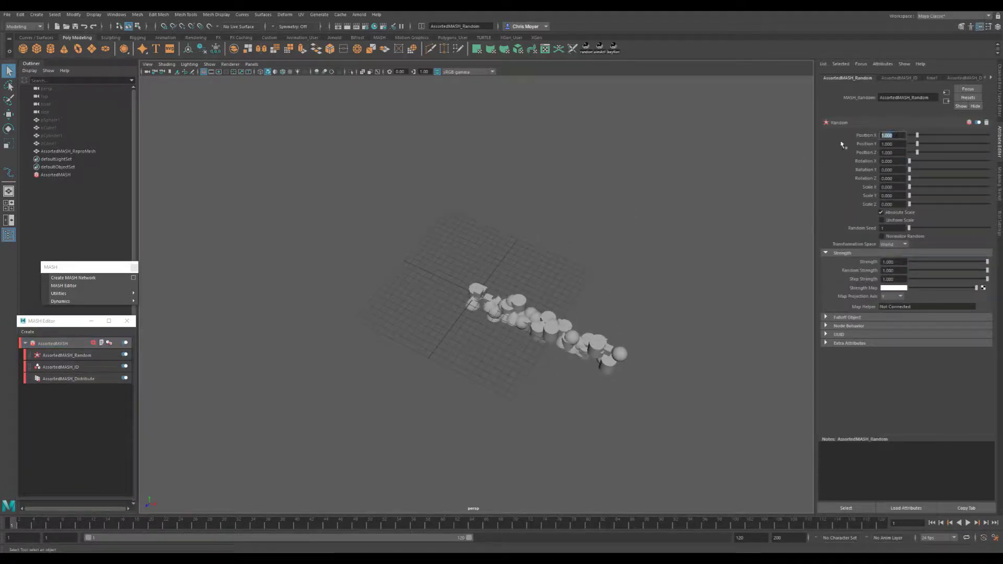
{"action": "type", "text": "2"}
{"action": "key", "text": "Tab"}
{"action": "type", "text": "2"}
{"action": "key", "text": "Tab"}
{"action": "type", "text": "2"}
{"action": "key", "text": "Return"}
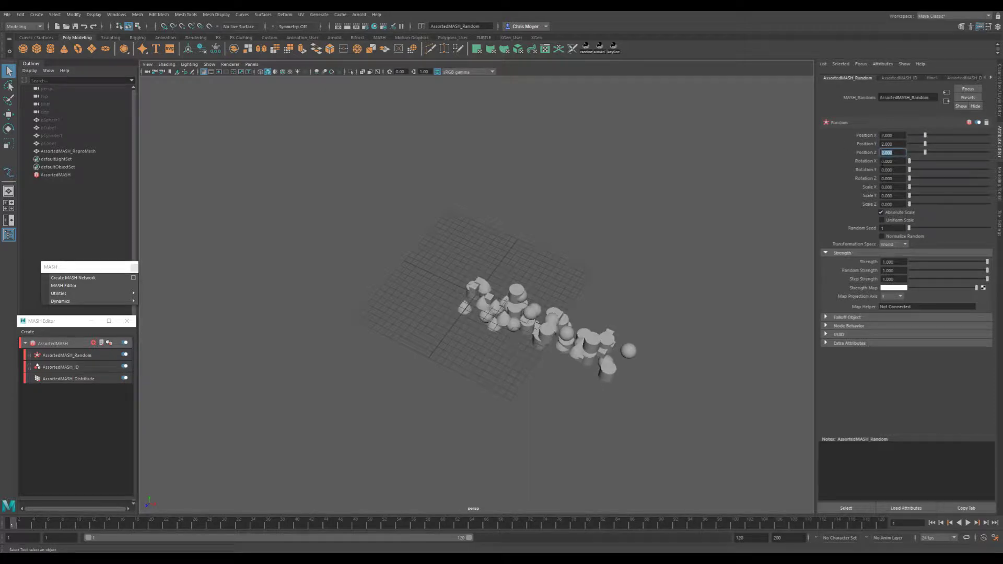
- Set the Random node's Rotation X, Y and Z to 360
{"action": "key", "text": "Tab"}
{"action": "type", "text": "360"}
{"action": "key", "text": "Tab"}
{"action": "type", "text": "360"}
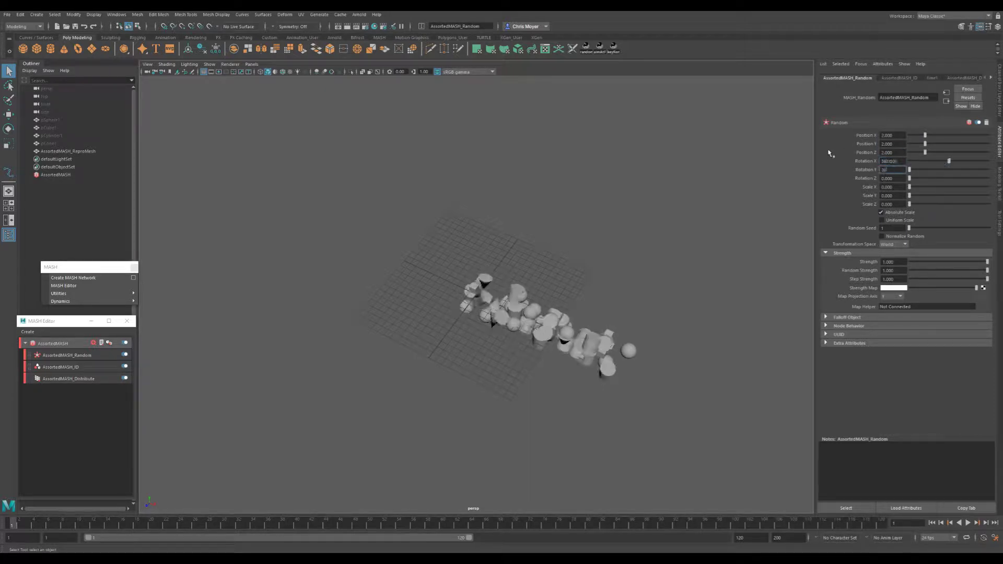
{"action": "key", "text": "Tab"}
{"action": "type", "text": "360"}
{"action": "key", "text": "Return"}
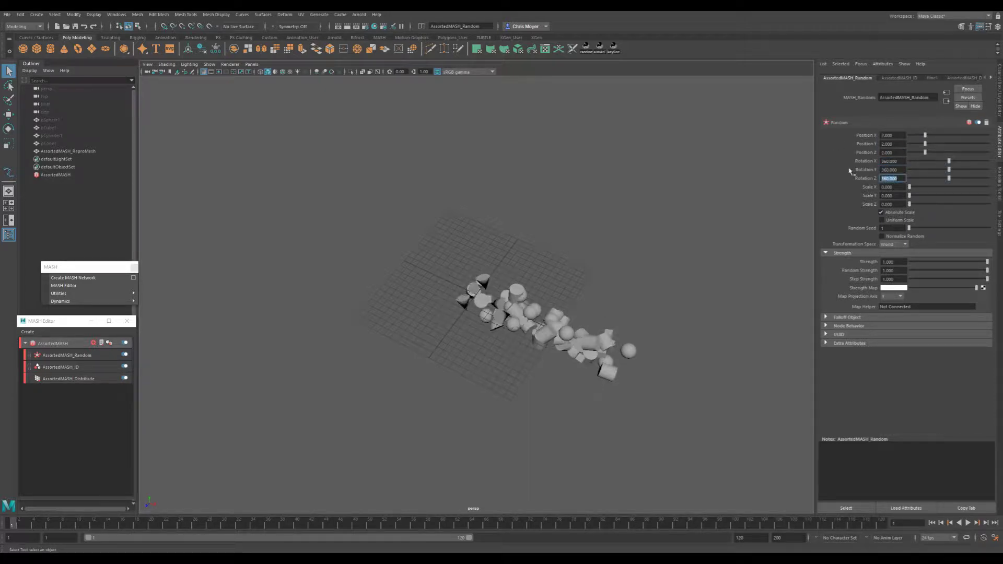
- Set the Random node's Scale X, Y and Z to 1
{"action": "key", "text": "Tab"}
{"action": "type", "text": "1"}
{"action": "key", "text": "Tab"}
{"action": "type", "text": "1"}
- Spread the objects wider by setting the Random node's Position X, Y and Z to 5
{"action": "key", "text": "Tab"}
{"action": "type", "text": "1"}
{"action": "key", "text": "Return"}
{"action": "left_click_drag", "start_coordinate": [601, 282], "coordinate": [668, 245], "text": "alt"}
{"action": "scroll", "coordinate": [489, 281], "scroll_direction": "up", "scroll_amount": 5}
{"action": "mouse_move", "coordinate": [512, 285]}
{"action": "left_mouse_down", "text": "alt"}
{"action": "mouse_move", "coordinate": [550, 295]}
{"action": "mouse_move", "coordinate": [449, 301]}
{"action": "mouse_move", "coordinate": [512, 298]}
{"action": "left_mouse_up", "text": "alt"}
{"action": "left_click_drag", "start_coordinate": [899, 136], "coordinate": [832, 148]}
{"action": "type", "text": "5"}
{"action": "key", "text": "Tab"}
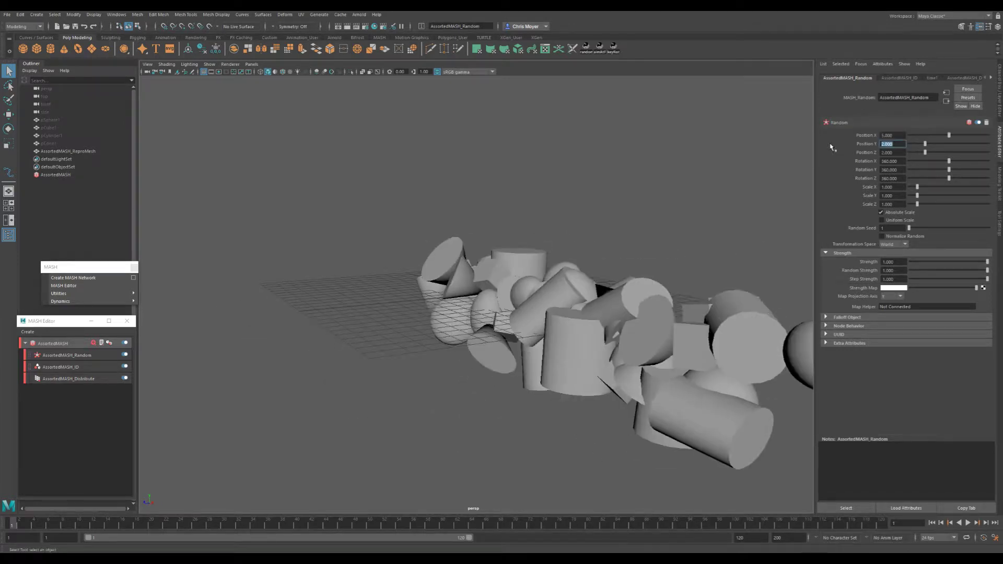
{"action": "type", "text": "5"}
{"action": "key", "text": "Tab"}
{"action": "type", "text": "5"}
{"action": "key", "text": "Return"}
{"action": "scroll", "coordinate": [460, 305], "scroll_direction": "down", "scroll_amount": 5}
{"action": "left_click_drag", "start_coordinate": [543, 288], "coordinate": [470, 335], "text": "alt"}
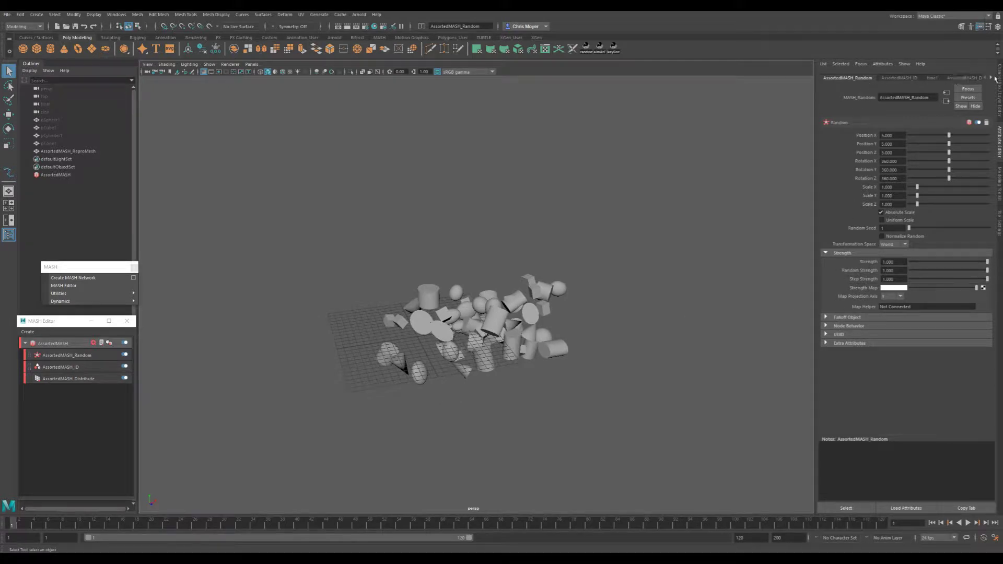
- Give the Distribute node's Rotation Ramp Spline interpolation and add a point at about position 0.46, value 0.78
{"action": "left_click", "coordinate": [90, 379]}
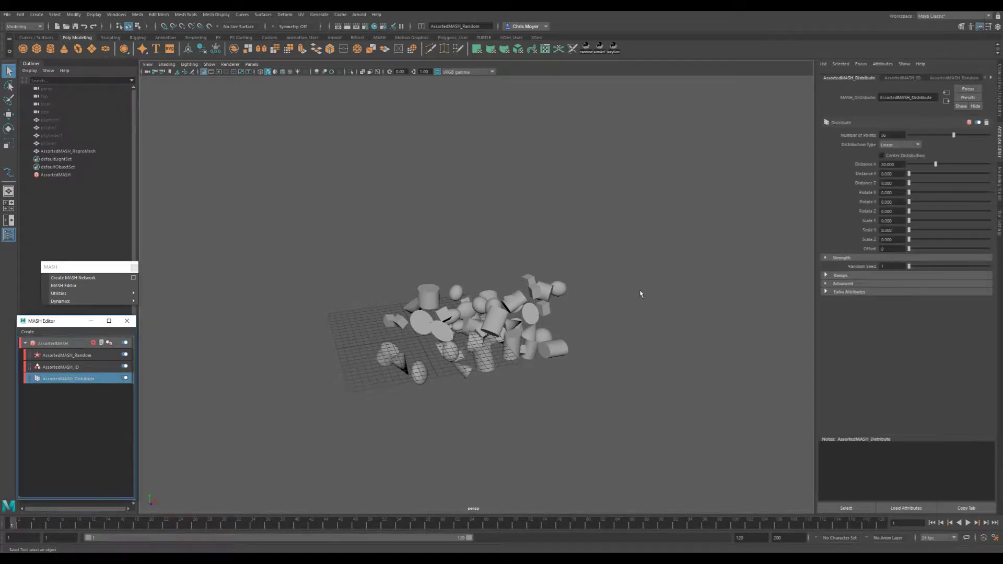
{"action": "left_click", "coordinate": [862, 276]}
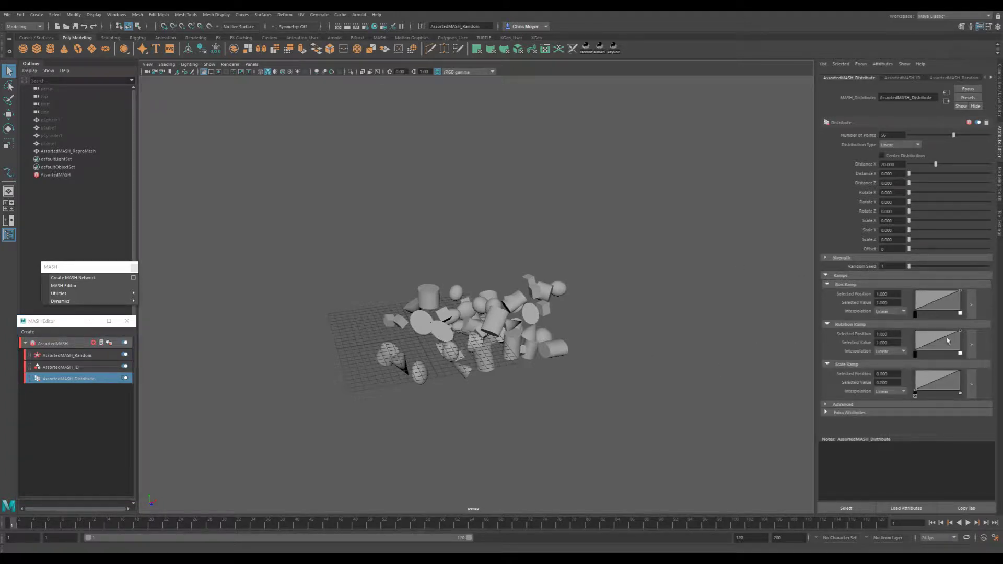
{"action": "left_click", "coordinate": [915, 354]}
{"action": "left_click", "coordinate": [891, 351]}
{"action": "left_click", "coordinate": [900, 371]}
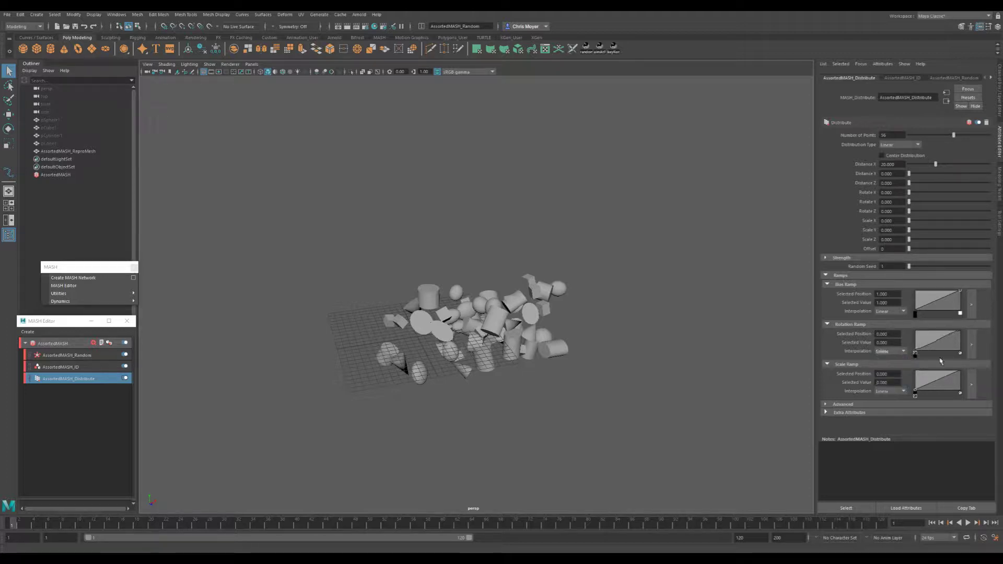
{"action": "left_click", "coordinate": [960, 333]}
{"action": "left_click", "coordinate": [891, 351]}
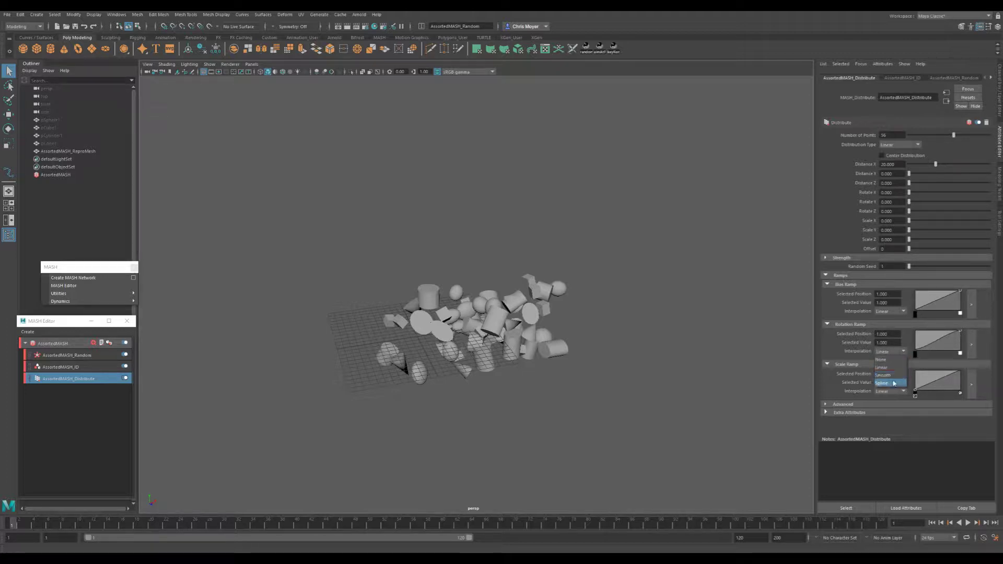
{"action": "left_click", "coordinate": [893, 383]}
{"action": "left_click_drag", "start_coordinate": [942, 344], "coordinate": [935, 336]}
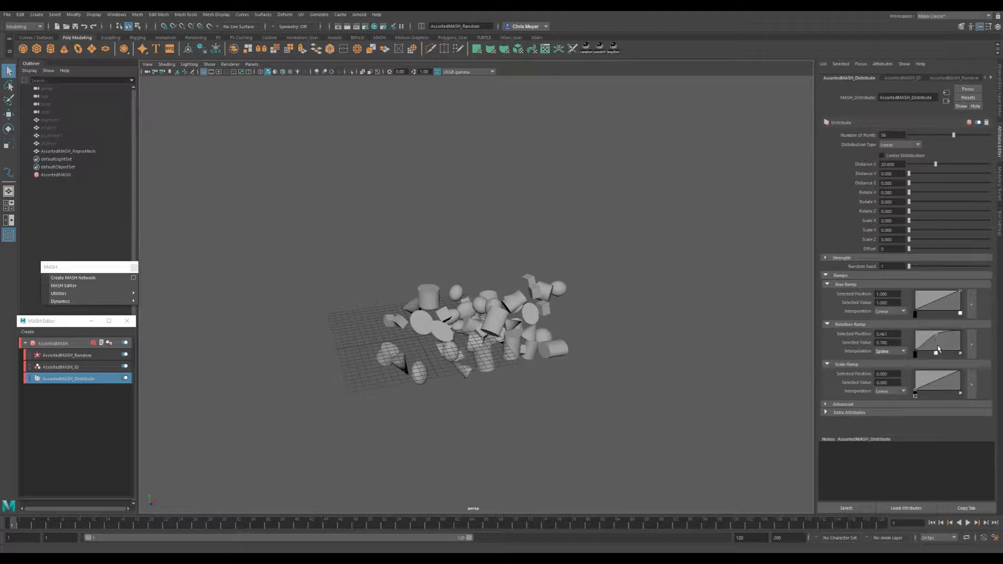
- Add a Replicator node to the AssortedMASH network and set its Replicants to 10
{"action": "left_click", "coordinate": [732, 352]}
{"action": "left_click", "coordinate": [63, 356]}
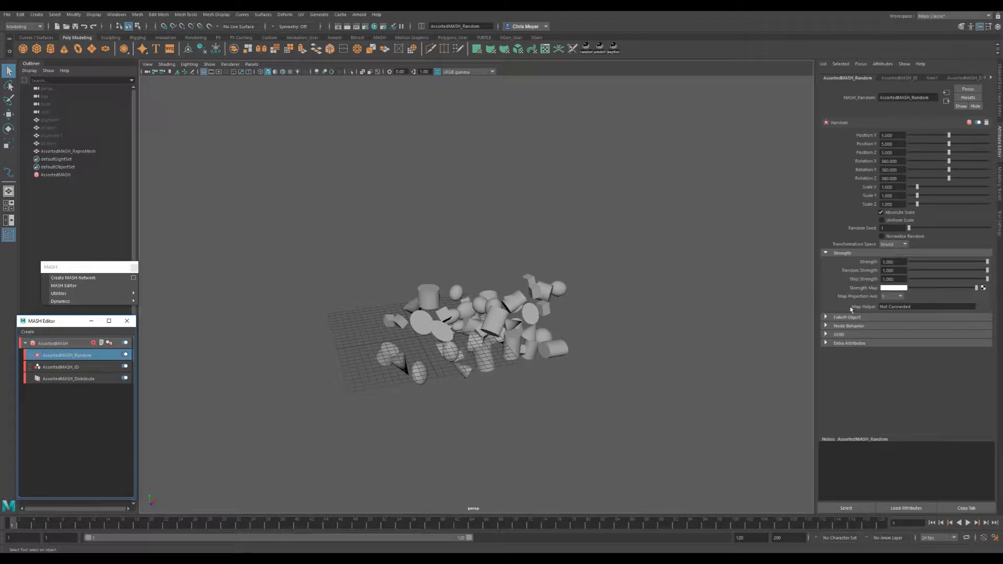
{"action": "left_click_drag", "start_coordinate": [456, 344], "coordinate": [528, 331], "text": "alt"}
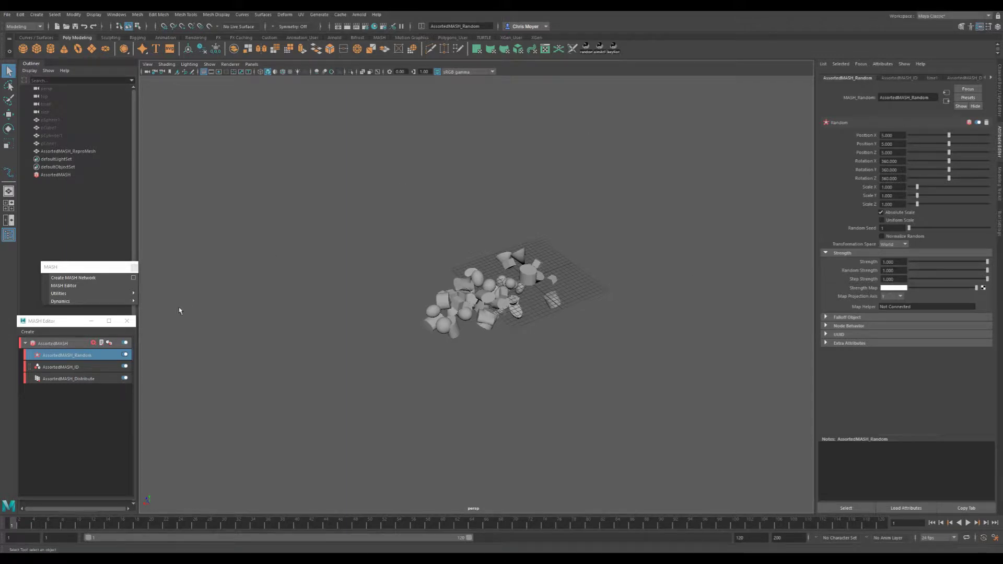
{"action": "left_click", "coordinate": [53, 343]}
{"action": "left_click", "coordinate": [878, 220]}
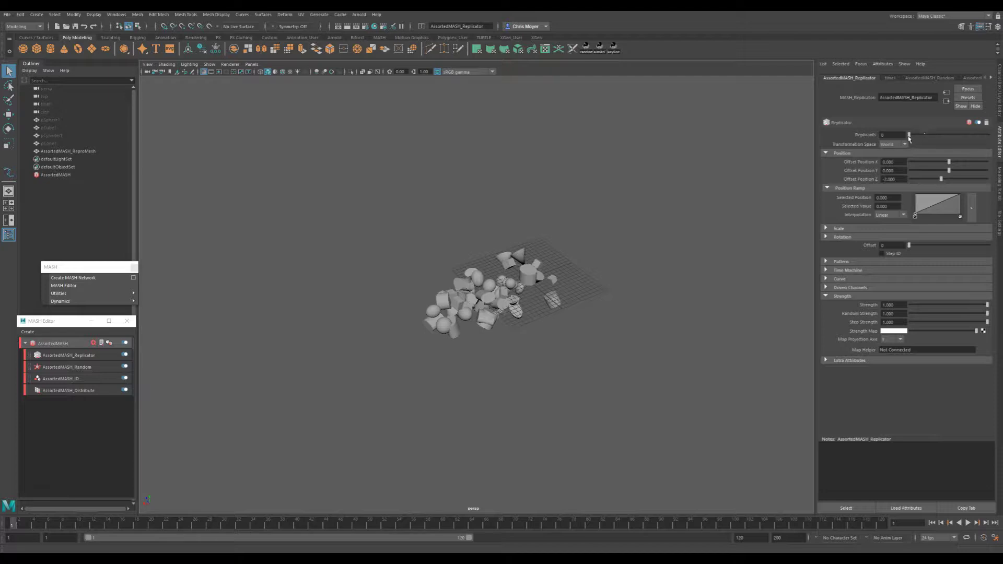
{"action": "left_click_drag", "start_coordinate": [909, 135], "coordinate": [917, 135]}
{"action": "mouse_move", "coordinate": [643, 246]}
{"action": "left_mouse_down", "text": "alt"}
{"action": "mouse_move", "coordinate": [688, 248]}
{"action": "mouse_move", "coordinate": [646, 261]}
{"action": "left_mouse_up", "text": "alt"}
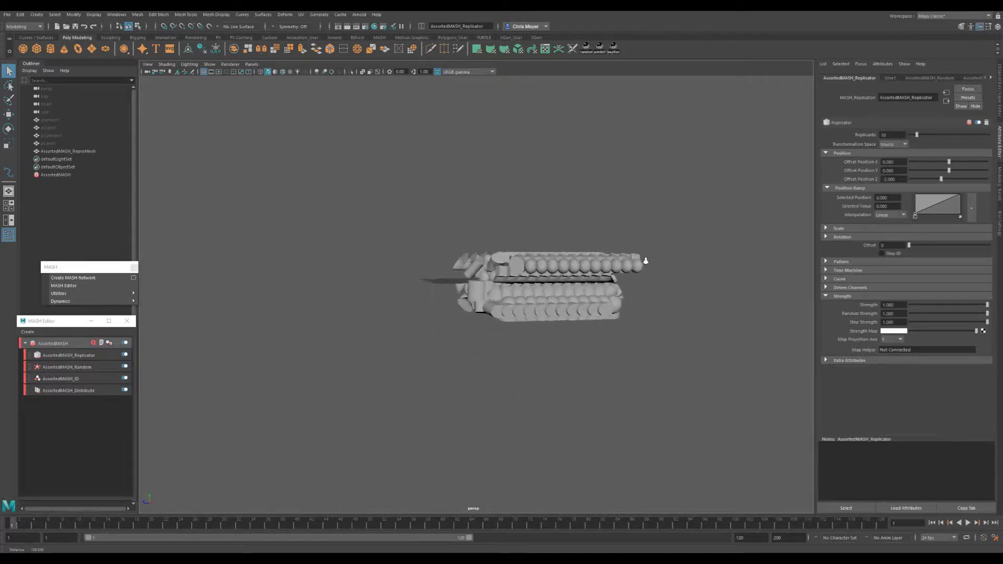
{"action": "right_click_drag", "start_coordinate": [646, 260], "coordinate": [713, 271], "text": "alt"}
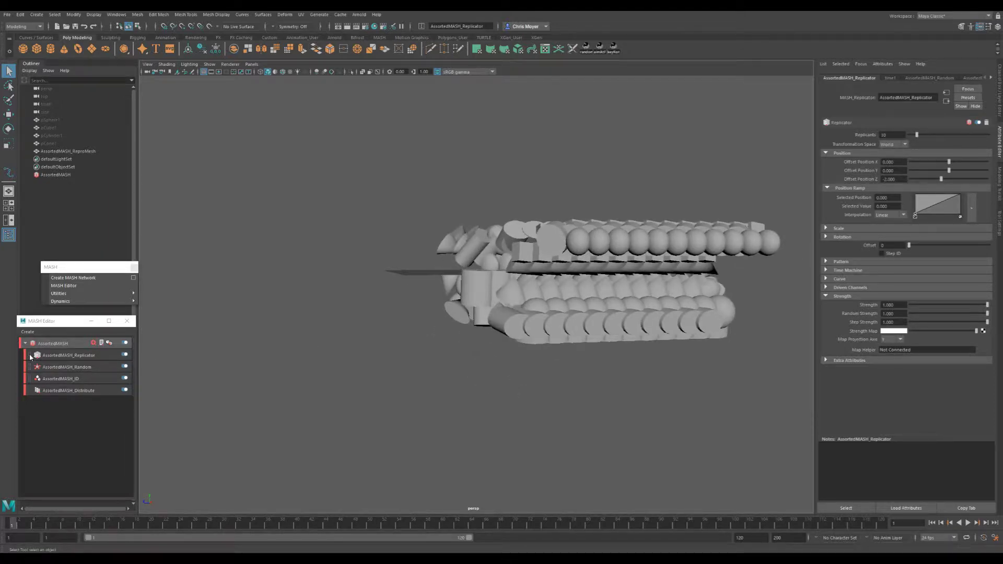
- Reorder the AssortedMASH network so the Replicator node sits below the Random node
{"action": "left_click_drag", "start_coordinate": [30, 357], "coordinate": [28, 374]}
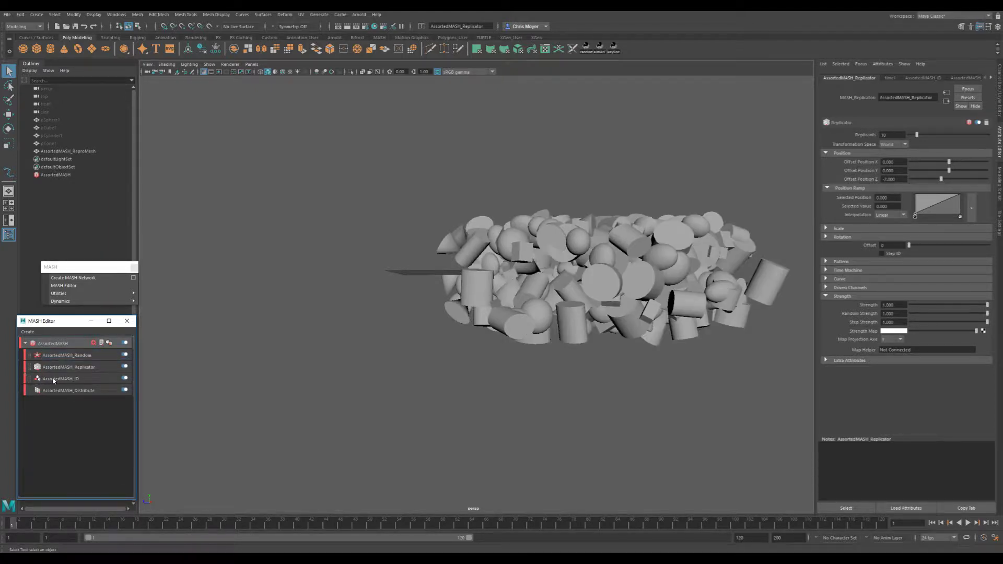
{"action": "left_click_drag", "start_coordinate": [465, 337], "coordinate": [432, 376], "text": "alt"}
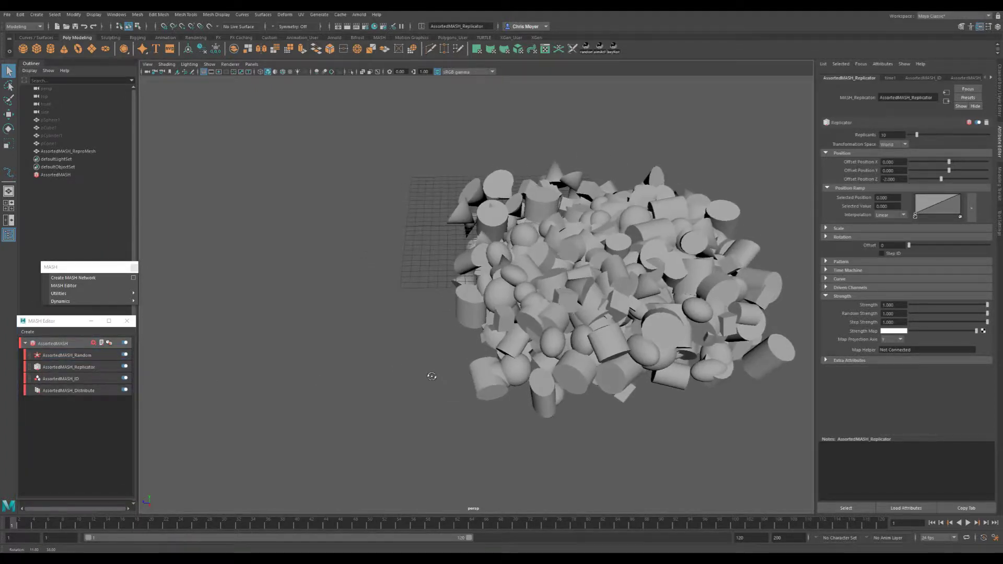
- Move the Replicator node back above the Random node in the AssortedMASH network
{"action": "left_click", "coordinate": [31, 367]}
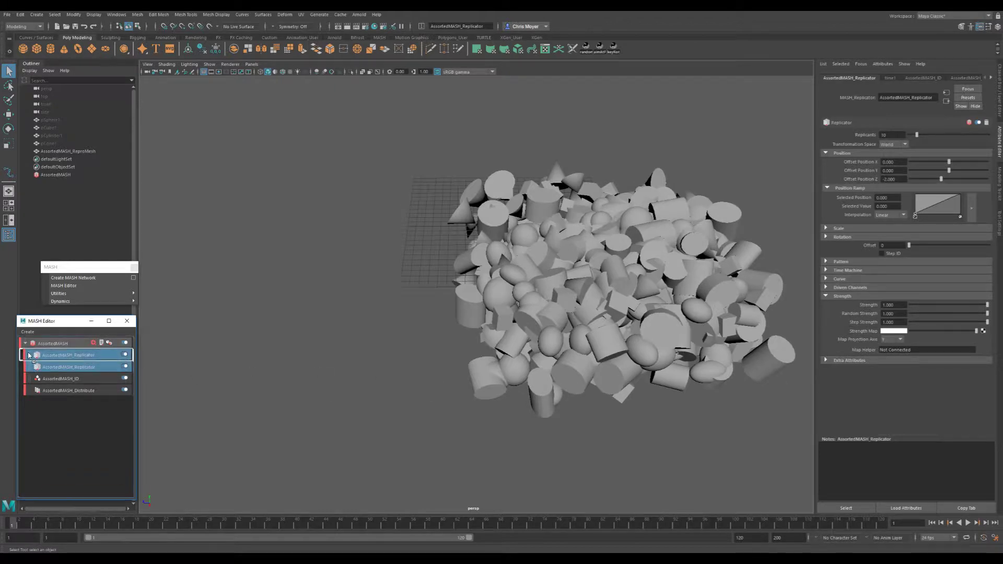
{"action": "left_click_drag", "start_coordinate": [29, 368], "coordinate": [33, 349]}
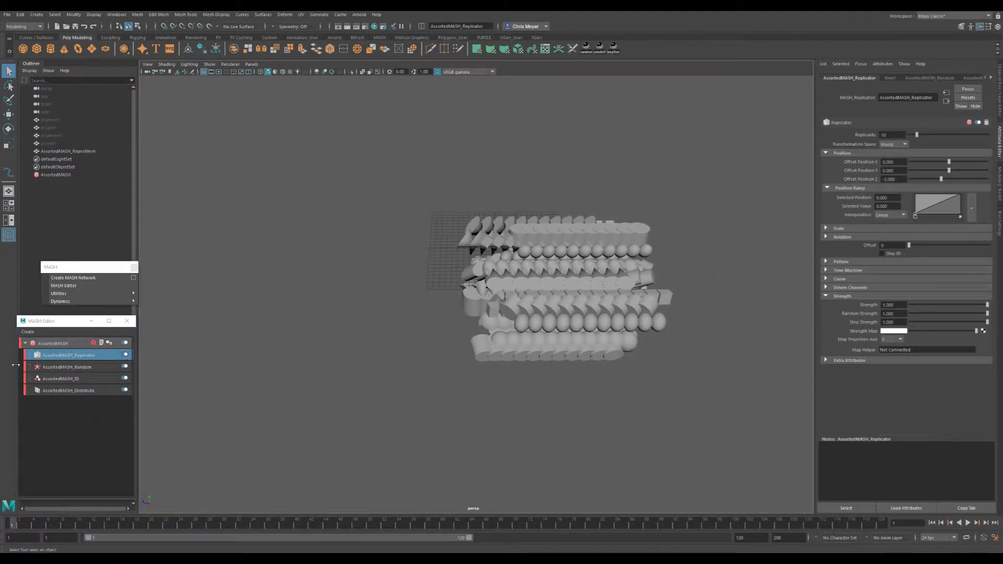
{"action": "left_click_drag", "start_coordinate": [30, 368], "coordinate": [34, 351]}
{"action": "left_click_drag", "start_coordinate": [720, 290], "coordinate": [385, 329], "text": "alt"}
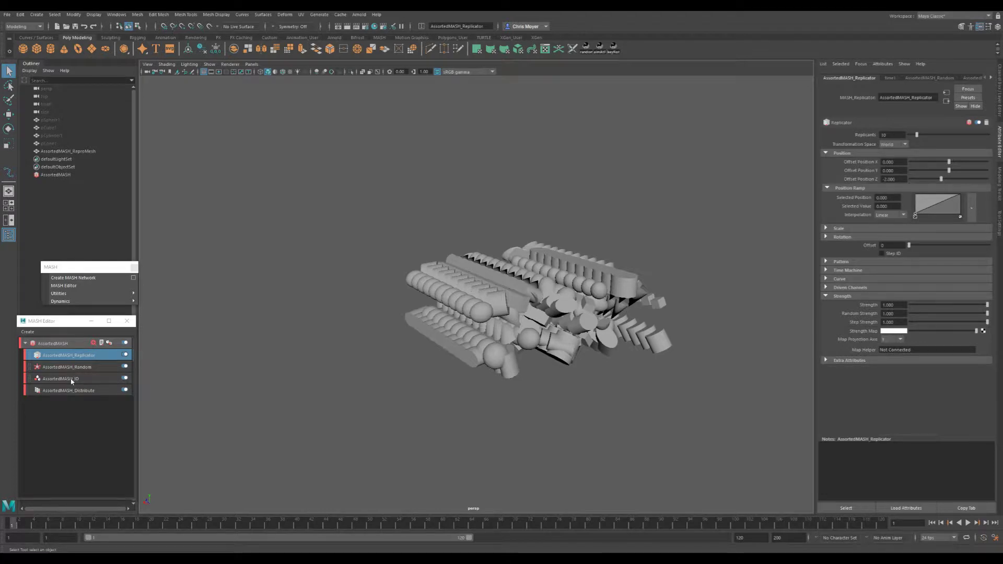
{"action": "left_click_drag", "start_coordinate": [531, 366], "coordinate": [469, 367], "text": "alt"}
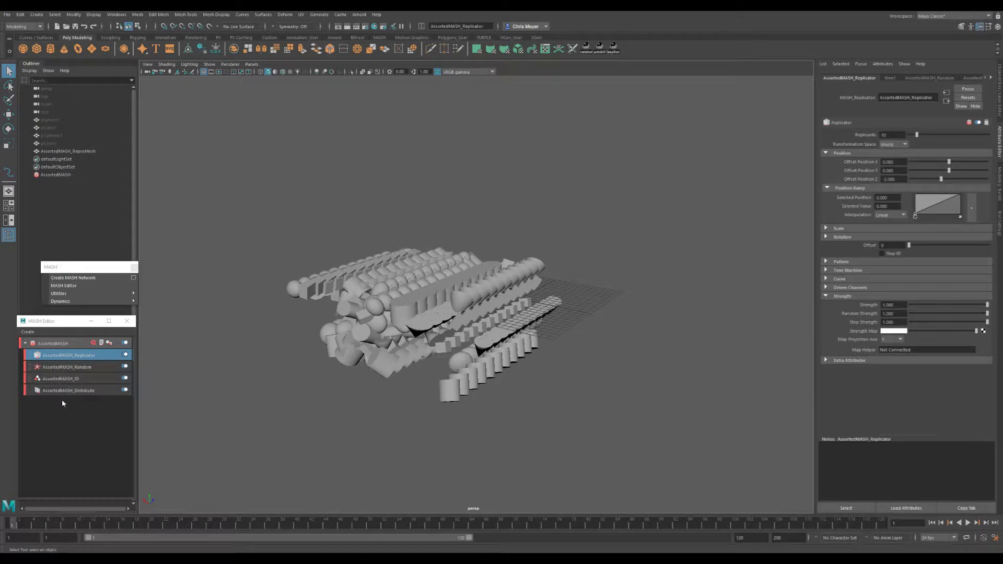
- Adjust the Replicator's Offset Position Z to about -2.98 and inspect the spacing of the copies
{"action": "left_click", "coordinate": [60, 357]}
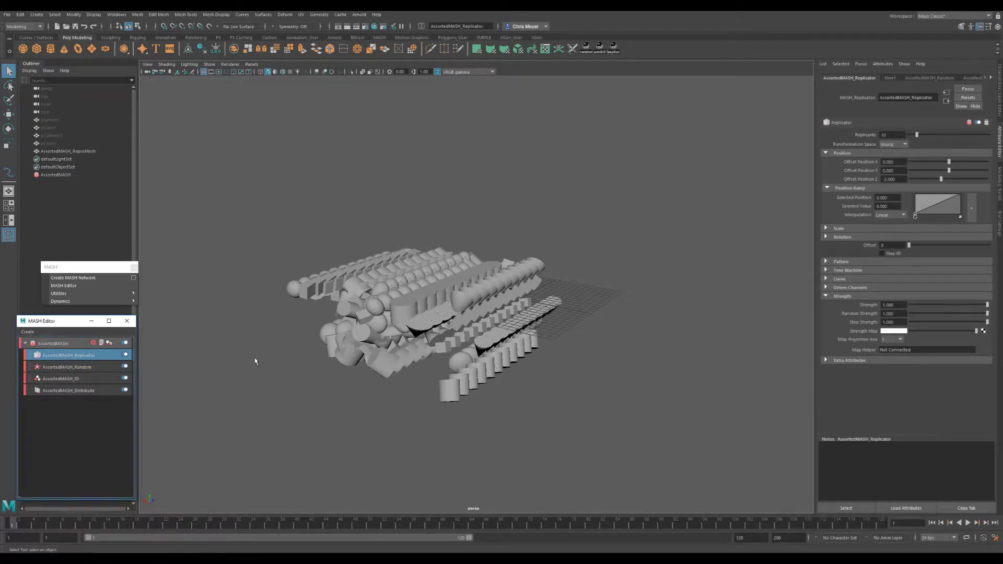
{"action": "left_click_drag", "start_coordinate": [942, 181], "coordinate": [934, 184]}
{"action": "middle_click_drag", "start_coordinate": [591, 276], "coordinate": [700, 249], "text": "alt"}
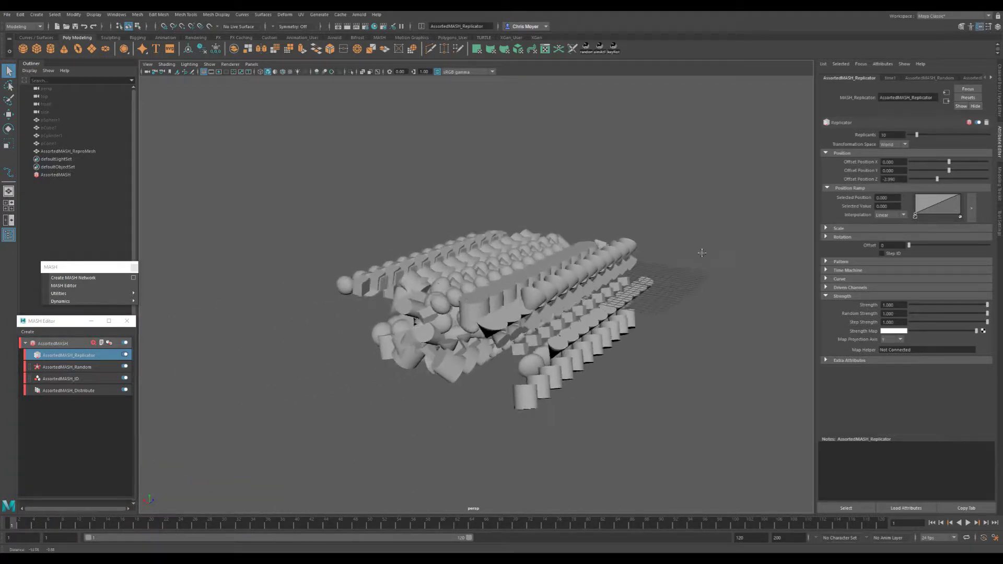
{"action": "right_click_drag", "start_coordinate": [699, 249], "coordinate": [604, 291], "text": "alt"}
{"action": "left_click_drag", "start_coordinate": [604, 291], "coordinate": [562, 283], "text": "alt"}
{"action": "middle_click_drag", "start_coordinate": [561, 283], "coordinate": [652, 274], "text": "alt"}
{"action": "left_click_drag", "start_coordinate": [642, 286], "coordinate": [629, 294], "text": "alt"}
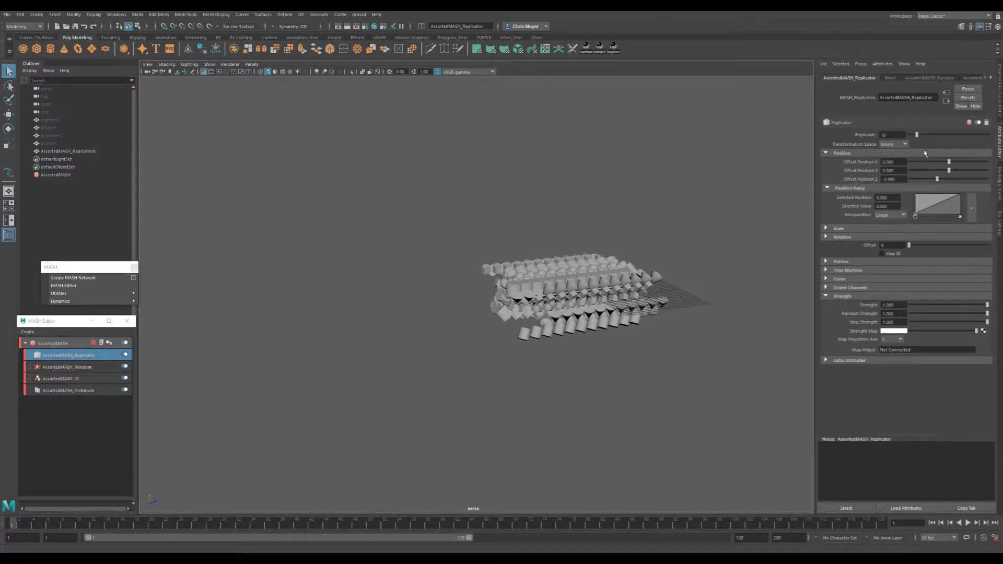
- Raise the Replicator's Replicants to 20
{"action": "left_click_drag", "start_coordinate": [916, 136], "coordinate": [928, 139]}
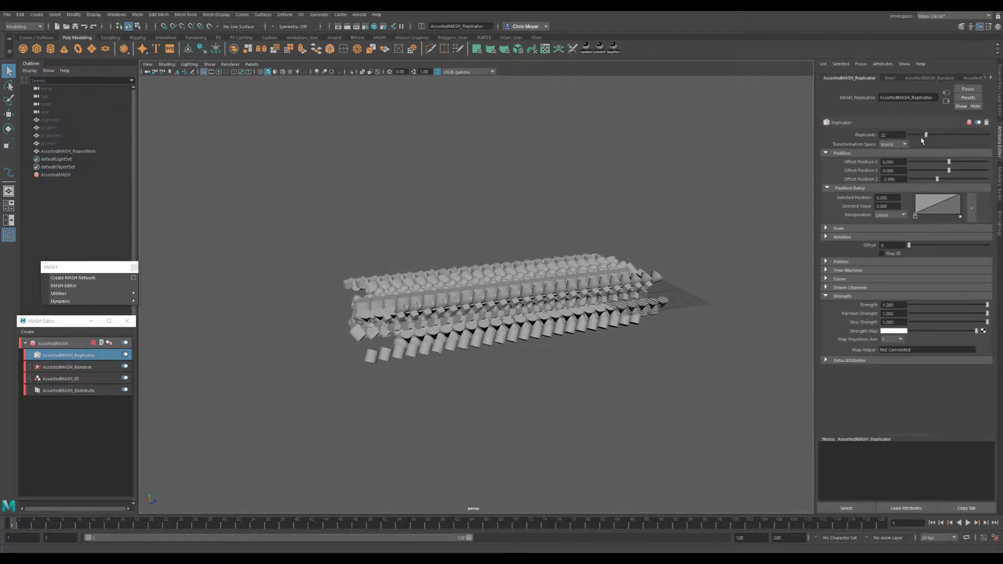
{"action": "left_click", "coordinate": [882, 135]}
{"action": "type", "text": "20"}
{"action": "key", "text": "Return"}
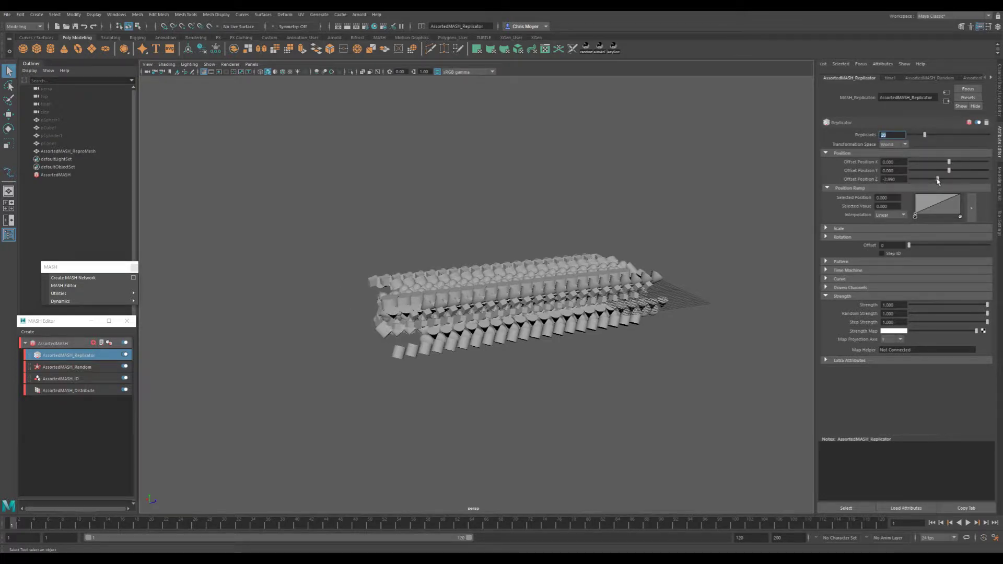
- Set the Replicator's Offset Position Z to -10 to spread the copies farther apart
{"action": "left_click_drag", "start_coordinate": [938, 180], "coordinate": [924, 180]}
{"action": "middle_click_drag", "start_coordinate": [538, 272], "coordinate": [742, 252], "text": "alt"}
{"action": "left_click_drag", "start_coordinate": [742, 251], "coordinate": [657, 257], "text": "alt"}
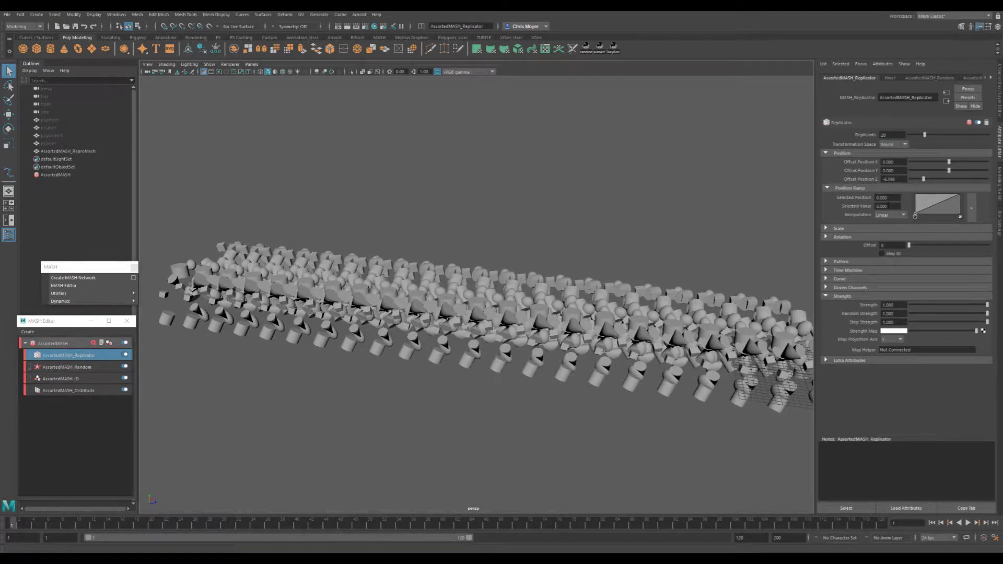
{"action": "double_click", "coordinate": [891, 179]}
{"action": "type", "text": "-10"}
{"action": "key", "text": "Return"}
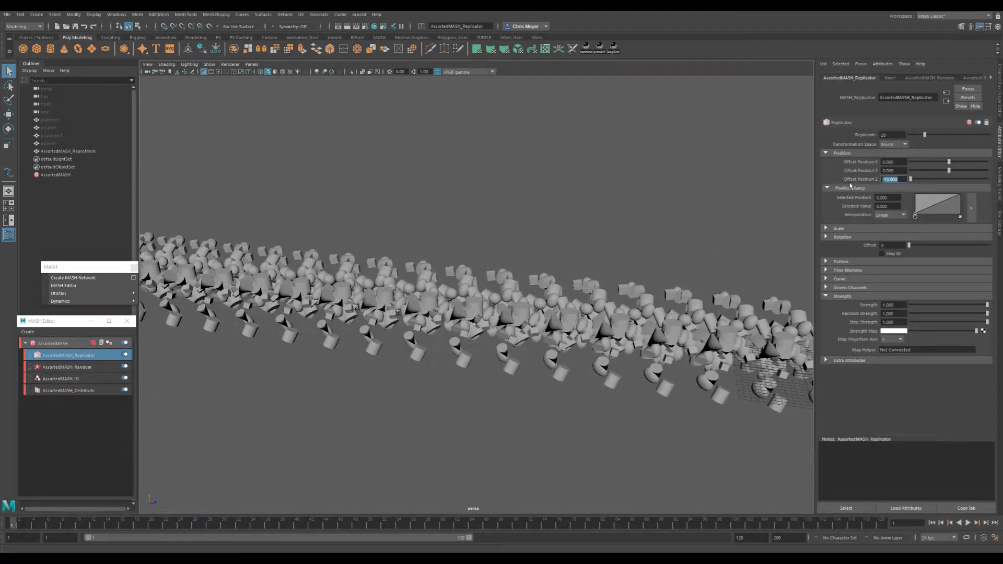
{"action": "right_click_drag", "start_coordinate": [650, 322], "coordinate": [528, 335], "text": "alt"}
{"action": "left_click_drag", "start_coordinate": [528, 335], "coordinate": [570, 324], "text": "alt"}
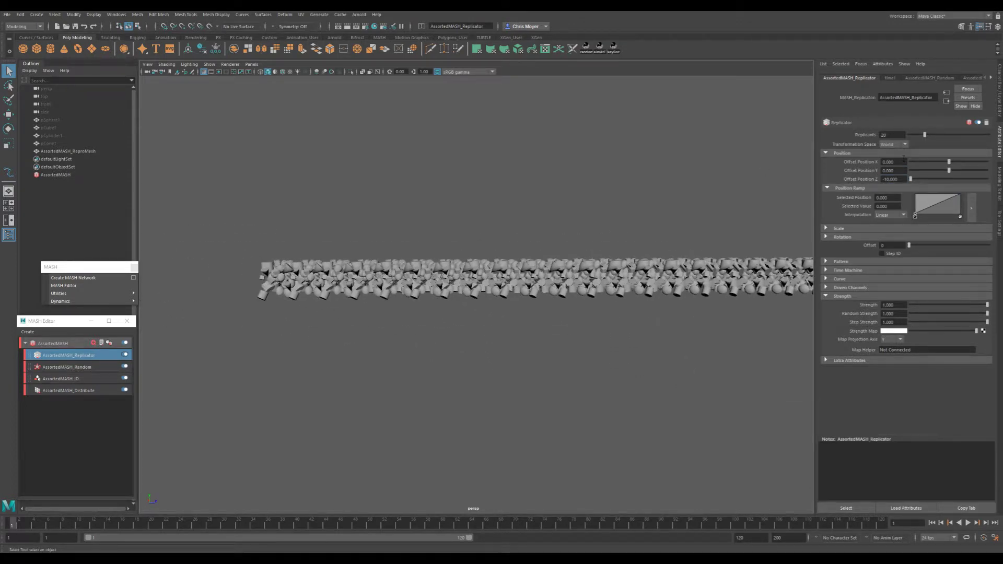
- Set the Replicator's Replicants to 10
{"action": "double_click", "coordinate": [892, 135]}
{"action": "middle_click_drag", "start_coordinate": [696, 244], "coordinate": [629, 246], "text": "alt"}
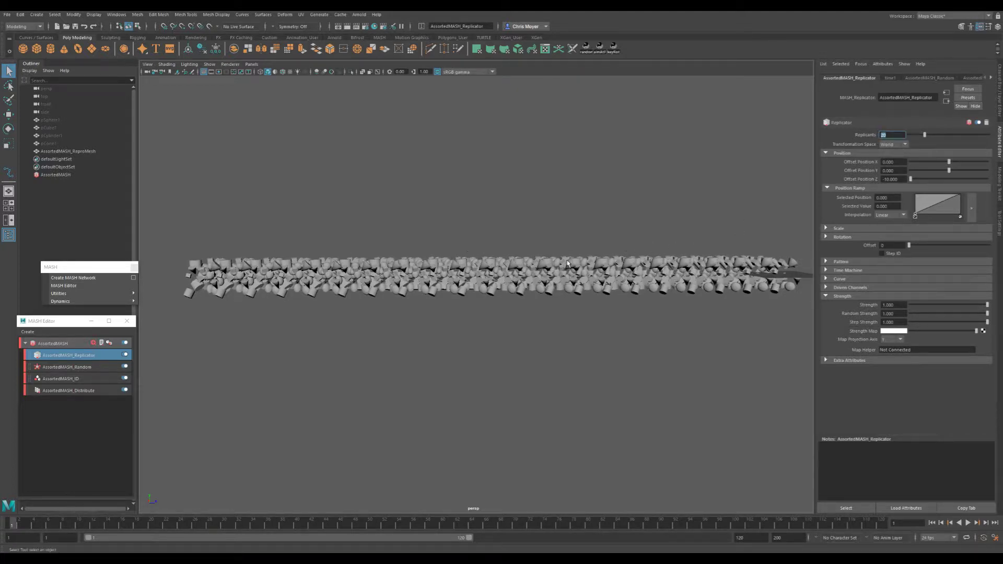
{"action": "type", "text": "10"}
{"action": "key", "text": "Return"}
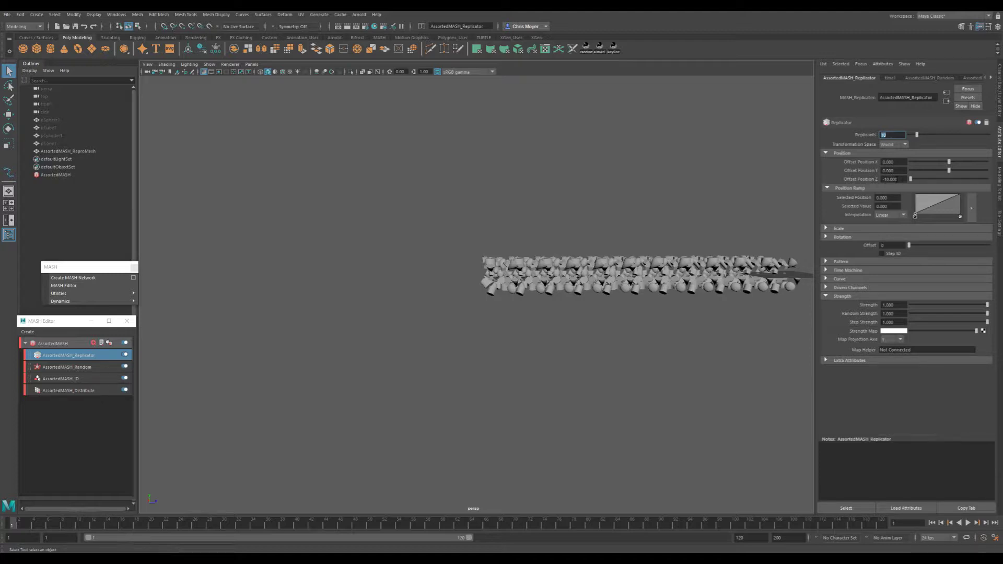
{"action": "left_click_drag", "start_coordinate": [627, 225], "coordinate": [672, 260], "text": "alt"}
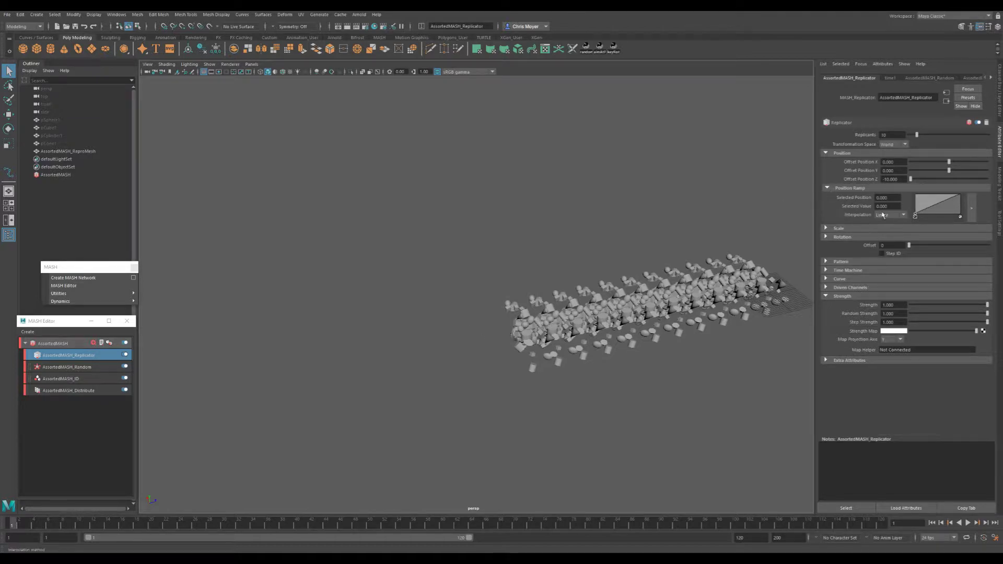
- Try uneven Scale Replicants values on the Replicator and reset X, Y and Z to 0
{"action": "left_click", "coordinate": [835, 229]}
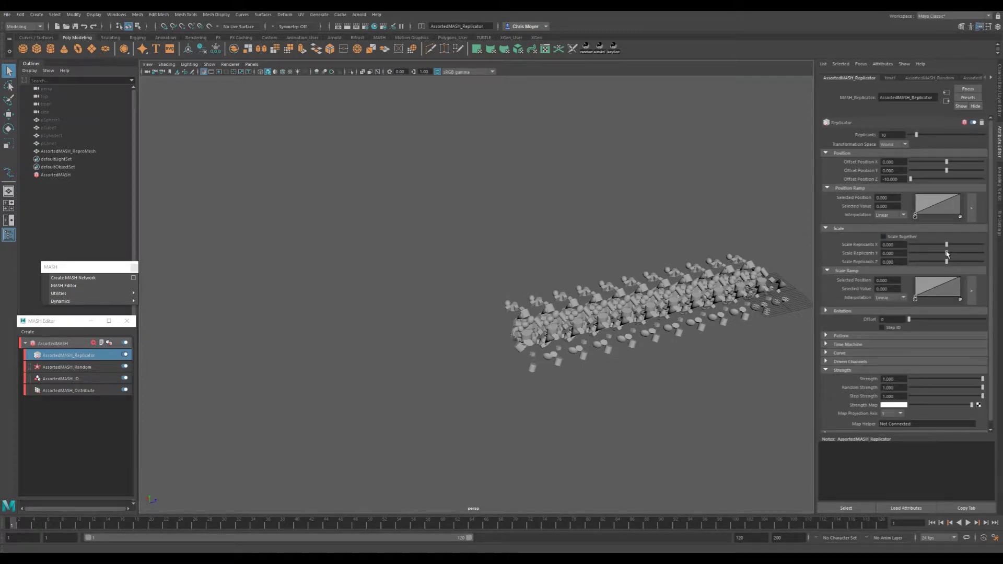
{"action": "mouse_move", "coordinate": [947, 254]}
{"action": "left_mouse_down"}
{"action": "mouse_move", "coordinate": [911, 255]}
{"action": "mouse_move", "coordinate": [961, 256]}
{"action": "mouse_move", "coordinate": [914, 246]}
{"action": "mouse_move", "coordinate": [963, 262]}
{"action": "left_mouse_up"}
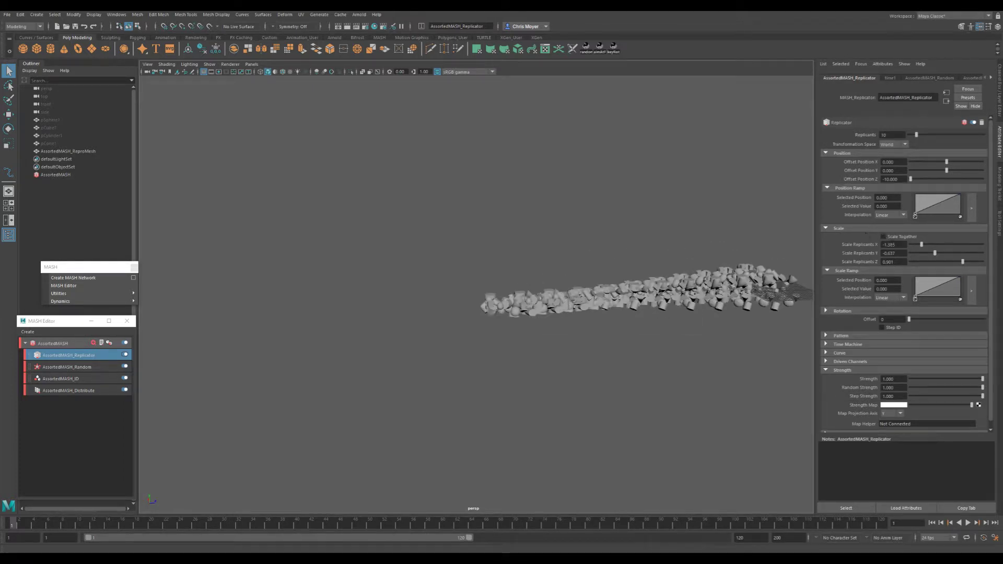
{"action": "left_click_drag", "start_coordinate": [897, 245], "coordinate": [872, 236]}
{"action": "type", "text": "0"}
{"action": "key", "text": "Tab"}
{"action": "type", "text": "0"}
- Add a Scale Ramp point at about position 0.61, value 0.38, and set Scale Replicants X, Y and Z to 1
{"action": "key", "text": "Tab"}
{"action": "type", "text": "0"}
{"action": "key", "text": "Return"}
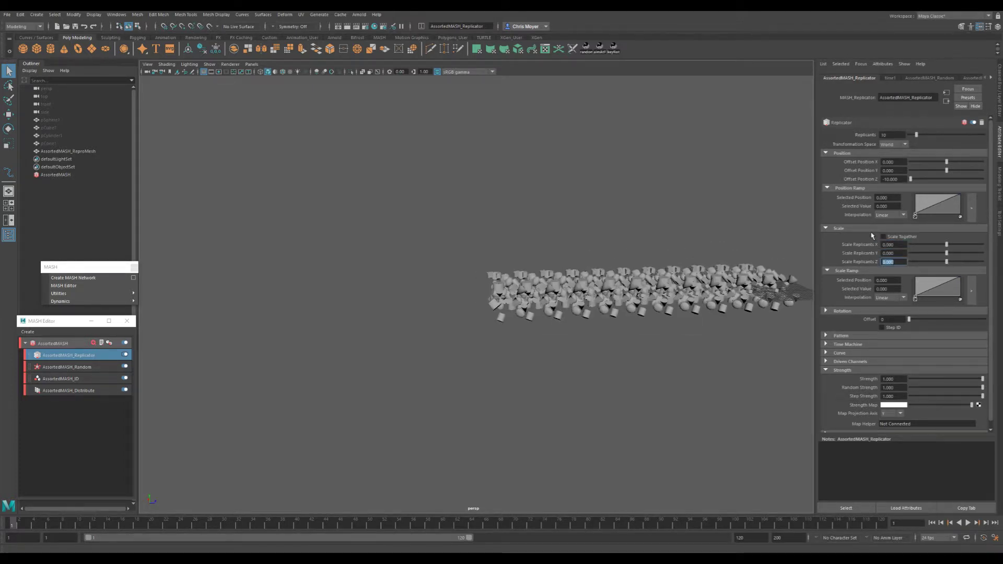
{"action": "left_click_drag", "start_coordinate": [939, 287], "coordinate": [943, 291]}
{"action": "left_click_drag", "start_coordinate": [902, 245], "coordinate": [846, 249]}
{"action": "type", "text": "1"}
{"action": "key", "text": "Tab"}
{"action": "type", "text": "1"}
{"action": "key", "text": "Tab"}
{"action": "type", "text": "1"}
{"action": "key", "text": "Return"}
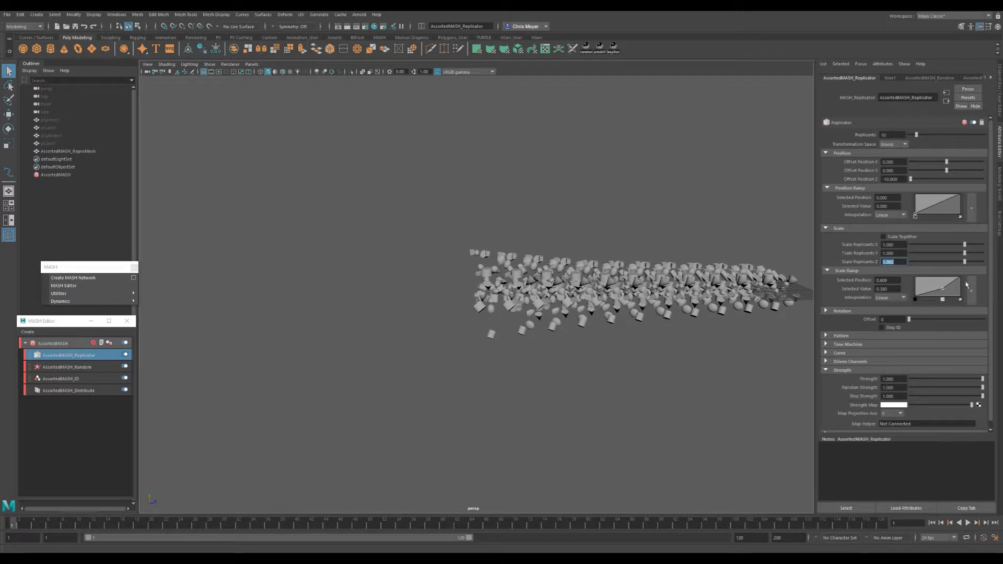
- Move the Scale Ramp's middle point to about position 0.78, value 0.32, and set Scale Replicants X, Y and Z to 3
{"action": "mouse_move", "coordinate": [945, 291]}
{"action": "left_mouse_down"}
{"action": "mouse_move", "coordinate": [921, 284]}
{"action": "mouse_move", "coordinate": [951, 290]}
{"action": "left_mouse_up"}
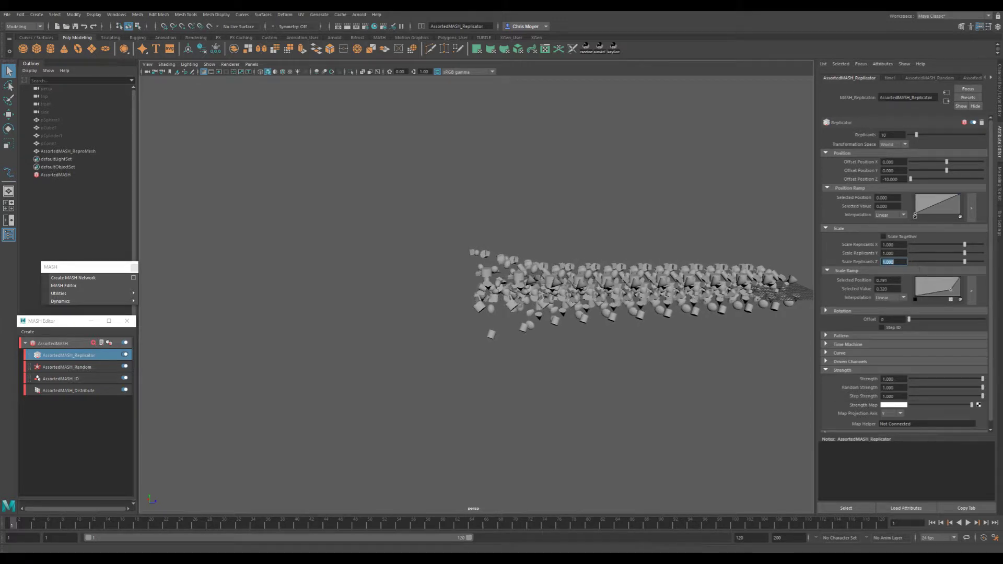
{"action": "double_click", "coordinate": [900, 244]}
{"action": "type", "text": "3"}
{"action": "key", "text": "Tab"}
{"action": "type", "text": "3"}
{"action": "key", "text": "Tab"}
{"action": "type", "text": "3"}
{"action": "key", "text": "Return"}
{"action": "middle_click_drag", "start_coordinate": [610, 335], "coordinate": [537, 352], "text": "alt"}
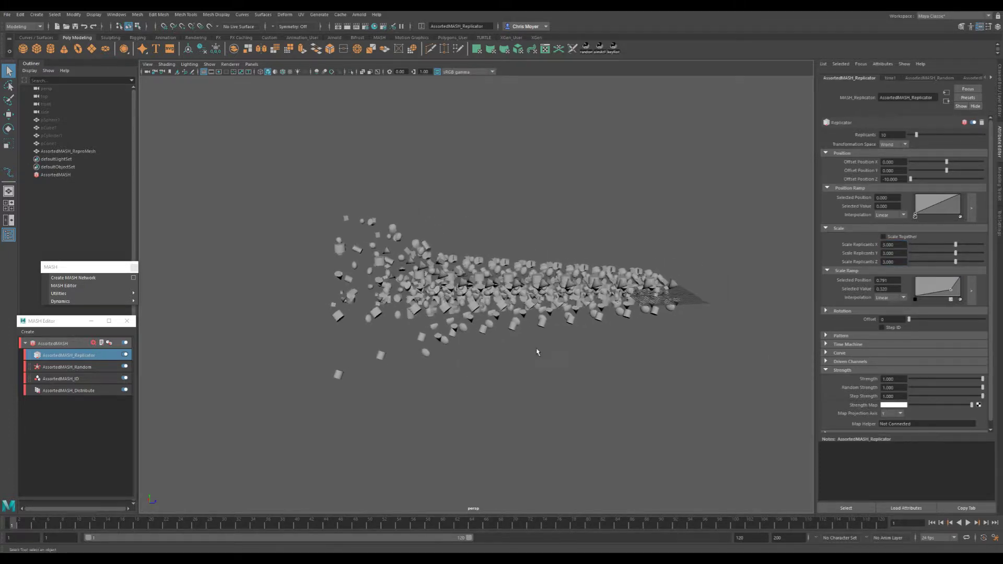
- Give the Scale Ramp's middle and start points Spline interpolation and move the middle point near the ramp's end, value about 0.24
{"action": "left_click_drag", "start_coordinate": [952, 292], "coordinate": [955, 292]}
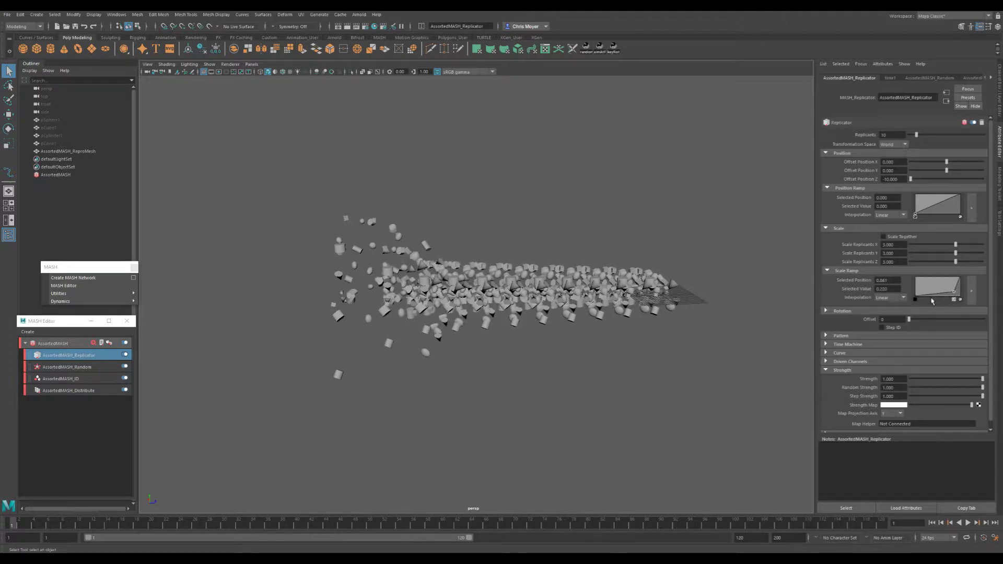
{"action": "left_click", "coordinate": [893, 297]}
{"action": "left_click", "coordinate": [891, 332]}
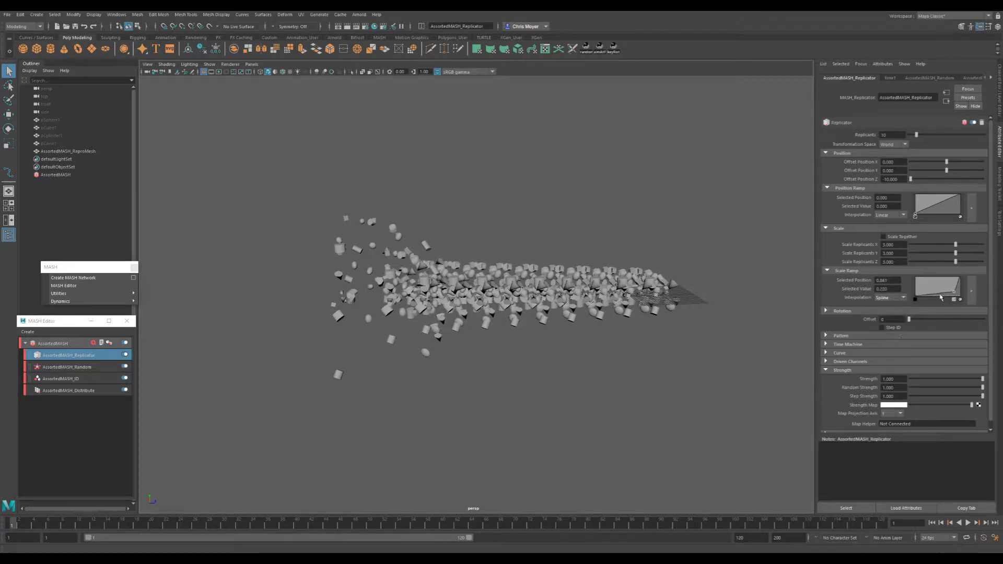
{"action": "left_click", "coordinate": [915, 299]}
{"action": "left_click", "coordinate": [894, 297]}
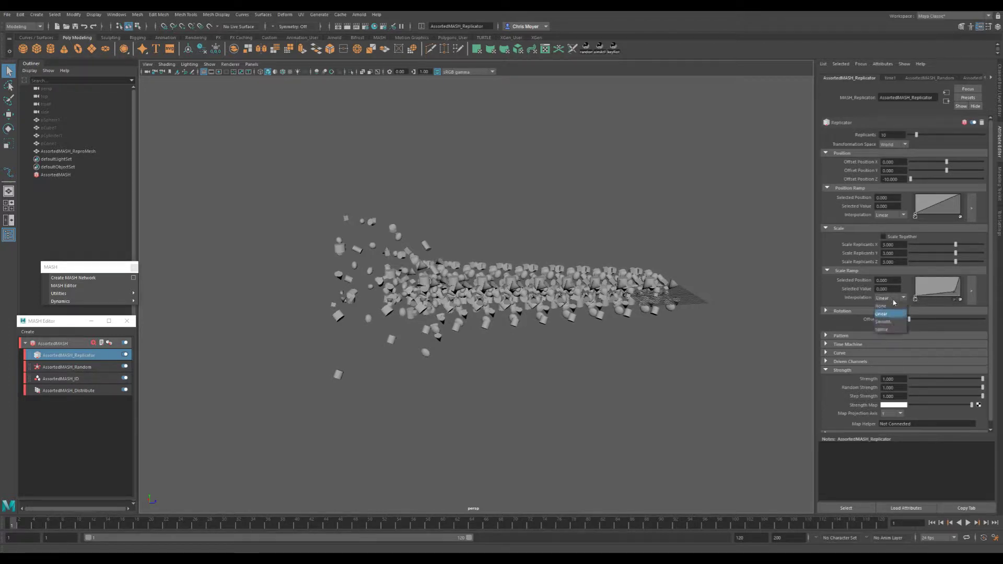
{"action": "left_click", "coordinate": [891, 332]}
{"action": "left_click_drag", "start_coordinate": [956, 295], "coordinate": [957, 294]}
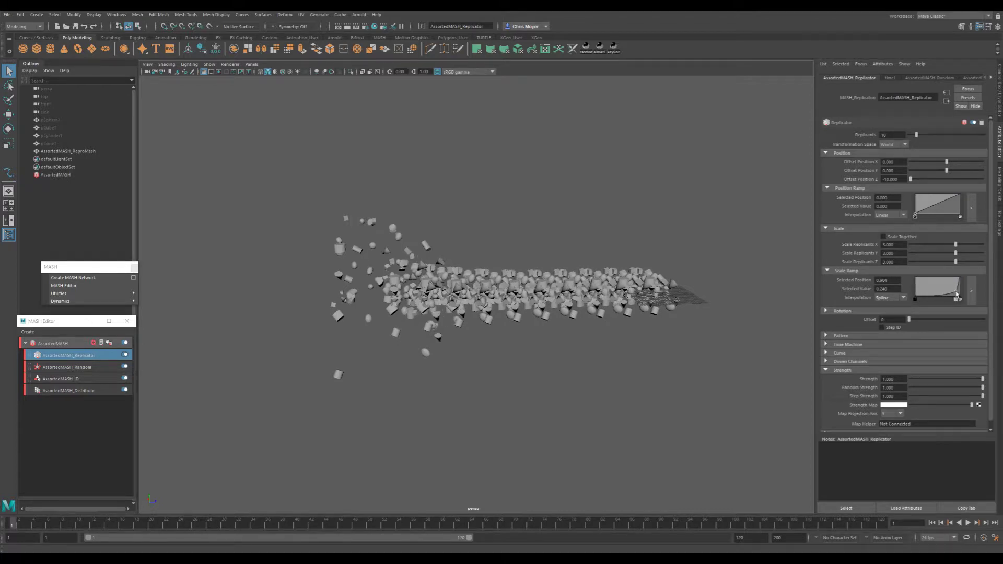
- Give the Scale Ramp's end point Spline interpolation and fine-tune the middle point to about position 0.89, value 0.24
{"action": "left_click", "coordinate": [960, 277]}
{"action": "left_click", "coordinate": [900, 298]}
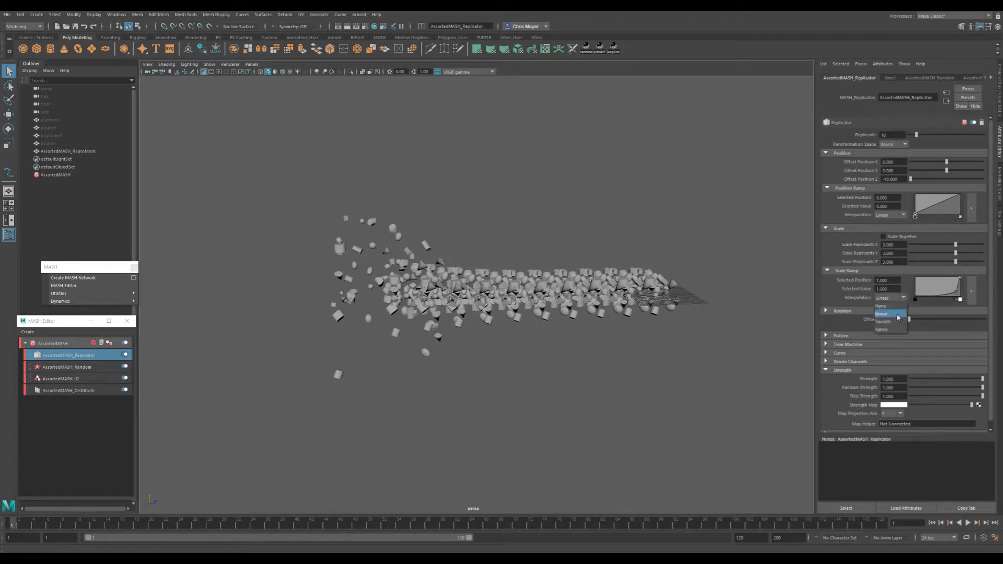
{"action": "left_click", "coordinate": [901, 329]}
{"action": "left_click_drag", "start_coordinate": [957, 294], "coordinate": [956, 294]}
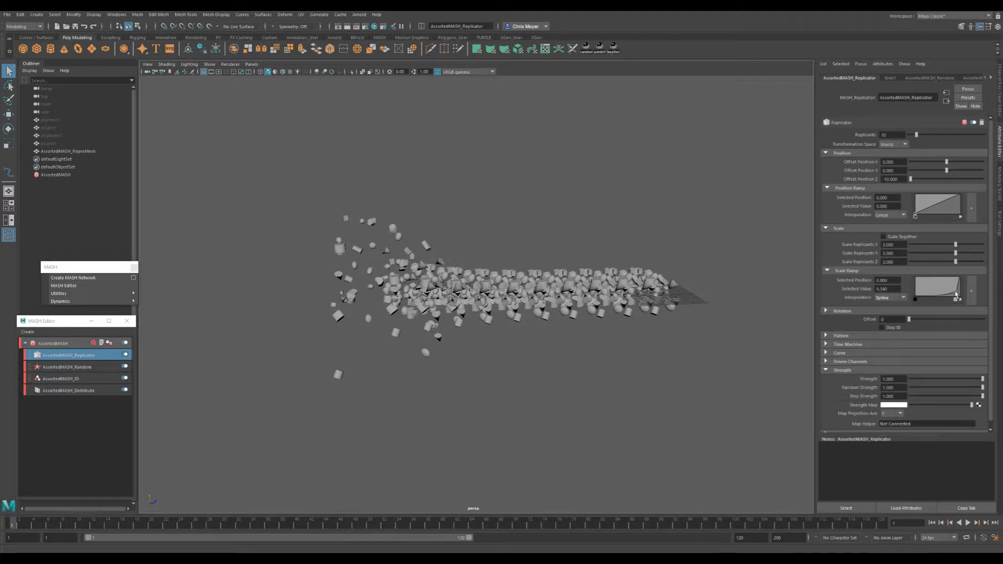
{"action": "left_click_drag", "start_coordinate": [590, 335], "coordinate": [453, 325], "text": "alt"}
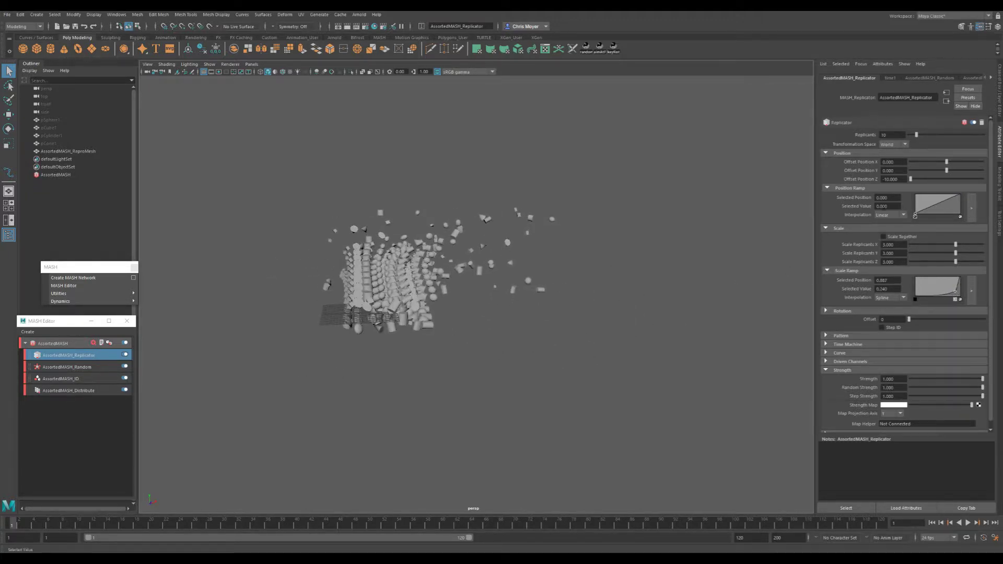
- Try the Replicator's Scale Together option and a different Offset, restoring both settings
{"action": "left_click", "coordinate": [901, 239]}
{"action": "left_click", "coordinate": [900, 238]}
{"action": "left_click_drag", "start_coordinate": [721, 291], "coordinate": [606, 336], "text": "alt"}
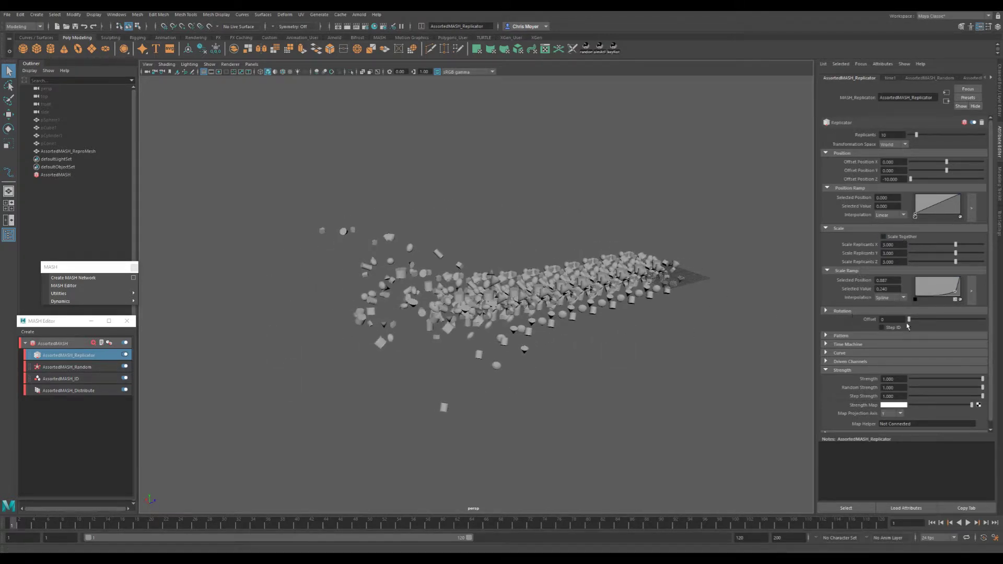
{"action": "mouse_move", "coordinate": [912, 322]}
{"action": "left_mouse_down"}
{"action": "mouse_move", "coordinate": [940, 323]}
{"action": "mouse_move", "coordinate": [898, 323]}
{"action": "left_mouse_up"}
- Set the Replicator's Rotate Replicants X, Y and Z to 360
{"action": "left_click", "coordinate": [842, 312]}
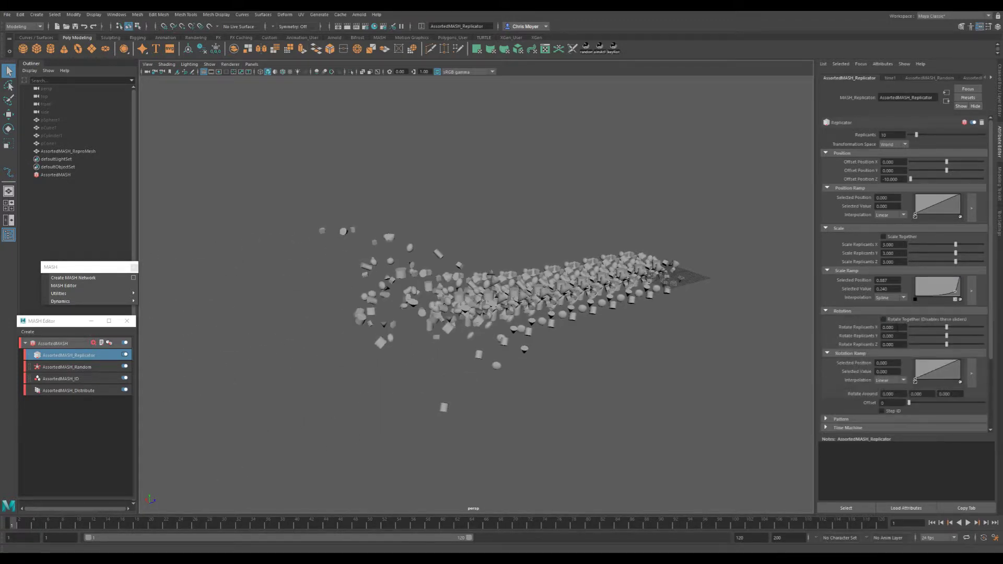
{"action": "left_click", "coordinate": [888, 327]}
{"action": "type", "text": "360"}
{"action": "key", "text": "Tab"}
{"action": "type", "text": "360"}
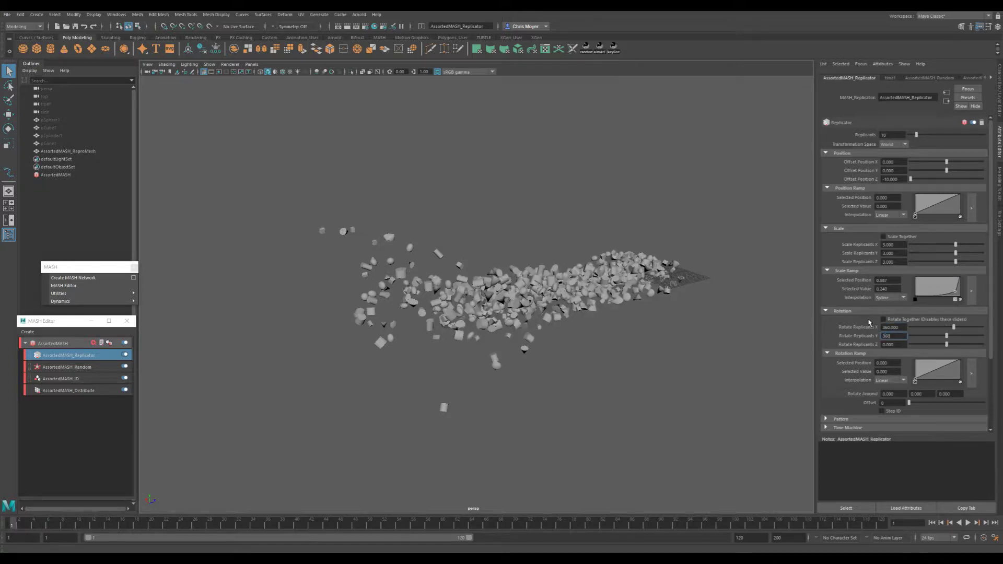
{"action": "key", "text": "Tab"}
{"action": "type", "text": "360"}
{"action": "key", "text": "Return"}
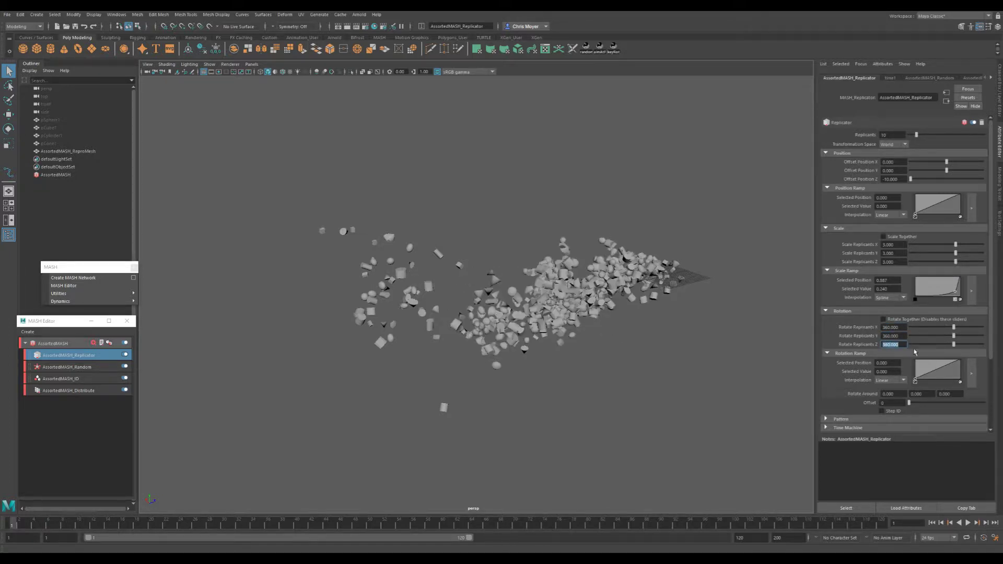
- Add a point to the Replicator's Rotation Ramp at about position 0.64, value 0.22
{"action": "scroll", "coordinate": [863, 354], "scroll_direction": "down", "scroll_amount": 1}
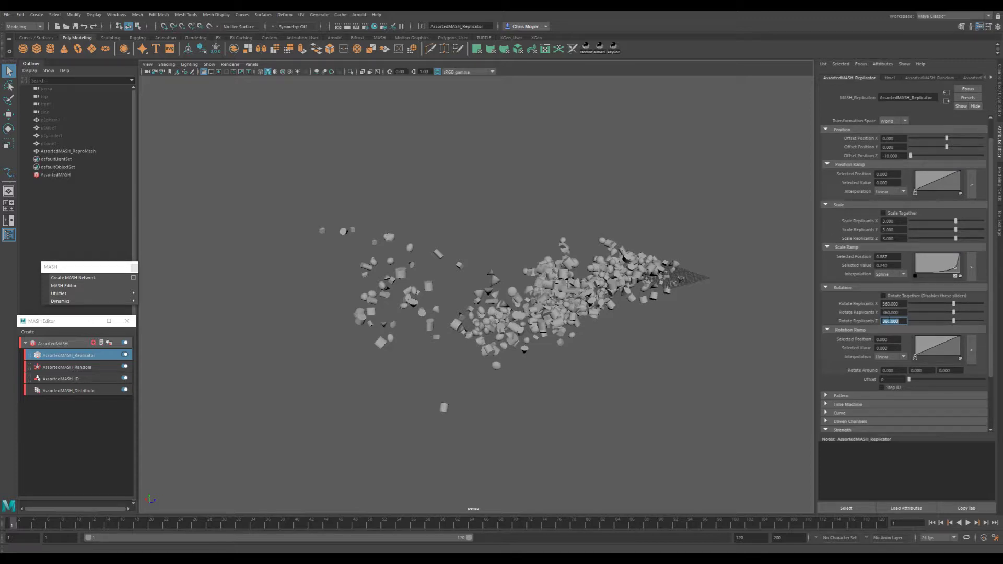
{"action": "mouse_move", "coordinate": [941, 349]}
{"action": "left_mouse_down"}
{"action": "mouse_move", "coordinate": [956, 354]}
{"action": "mouse_move", "coordinate": [944, 350]}
{"action": "left_mouse_up"}
{"action": "left_click_drag", "start_coordinate": [684, 339], "coordinate": [601, 355], "text": "alt"}
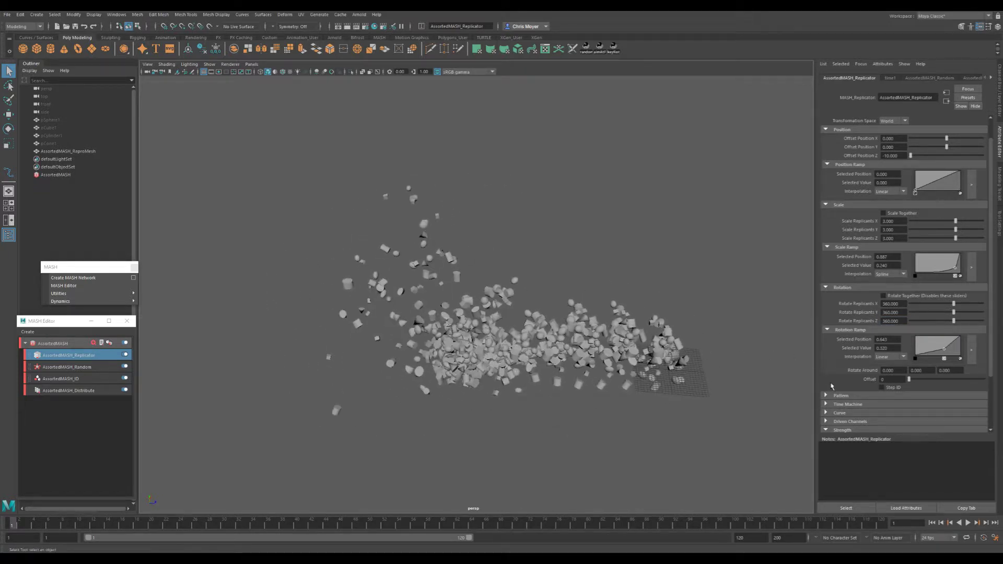
- Collapse the Rotation and Scale settings and add a Position Ramp point at about position 0.73, value 0.22
{"action": "left_click", "coordinate": [836, 288]}
{"action": "left_click", "coordinate": [843, 264]}
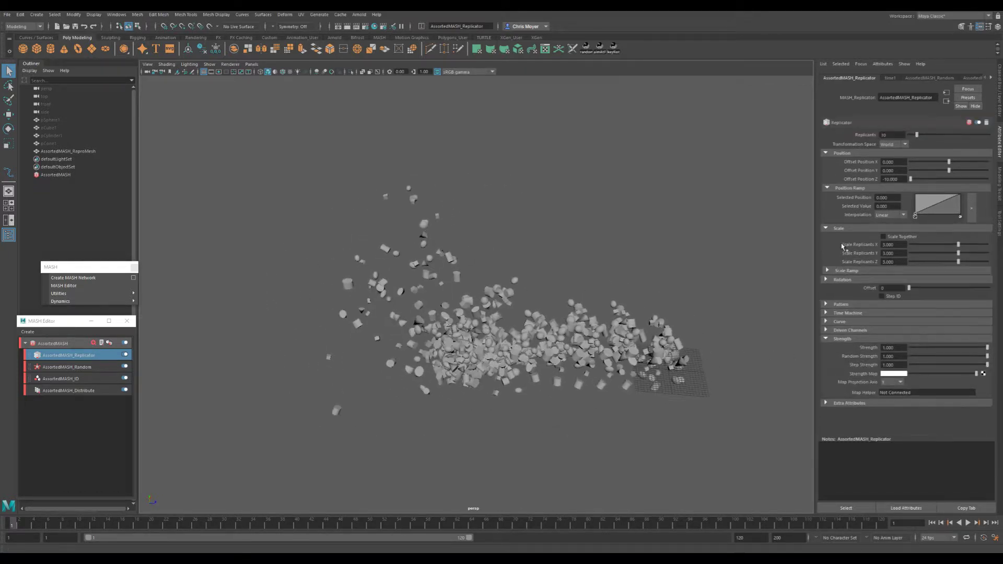
{"action": "left_click", "coordinate": [838, 230]}
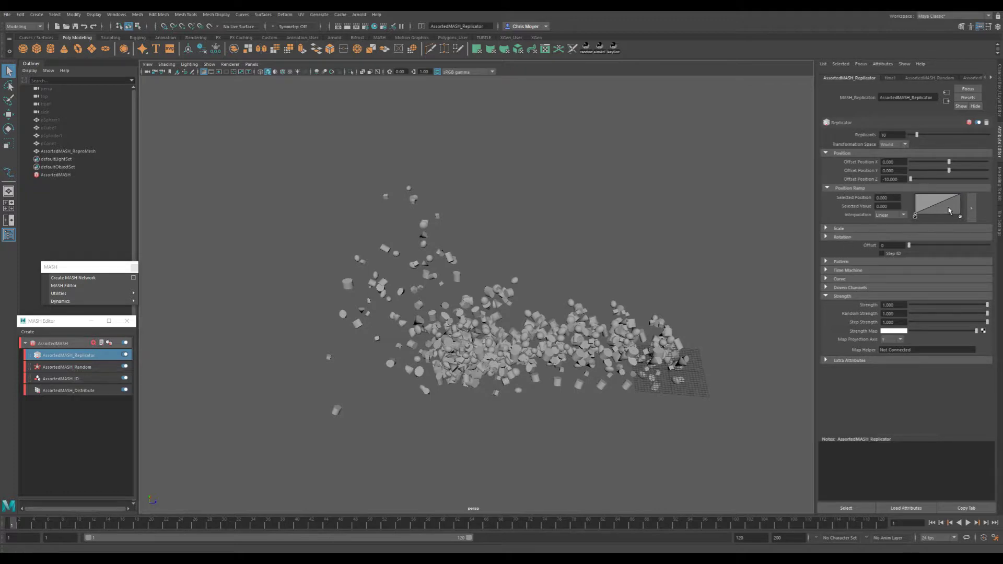
{"action": "mouse_move", "coordinate": [941, 206]}
{"action": "left_mouse_down"}
{"action": "mouse_move", "coordinate": [930, 201]}
{"action": "mouse_move", "coordinate": [948, 212]}
{"action": "left_mouse_up"}
{"action": "left_click_drag", "start_coordinate": [625, 356], "coordinate": [678, 306], "text": "alt"}
{"action": "middle_click_drag", "start_coordinate": [679, 306], "coordinate": [638, 311], "text": "alt"}
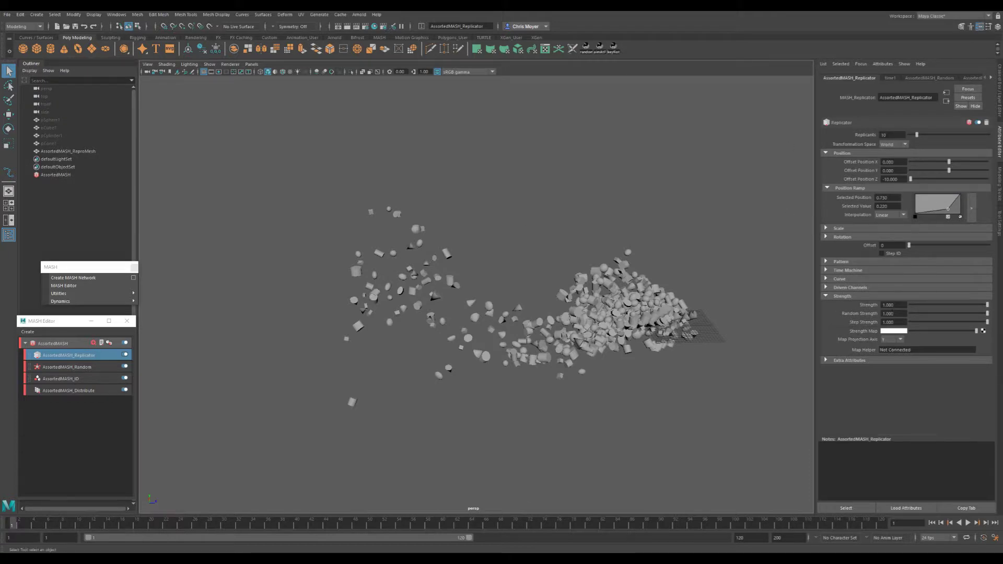
- Add a Transform node to the AssortedMASH network and view the arrangement from several angles
{"action": "left_click", "coordinate": [53, 343]}
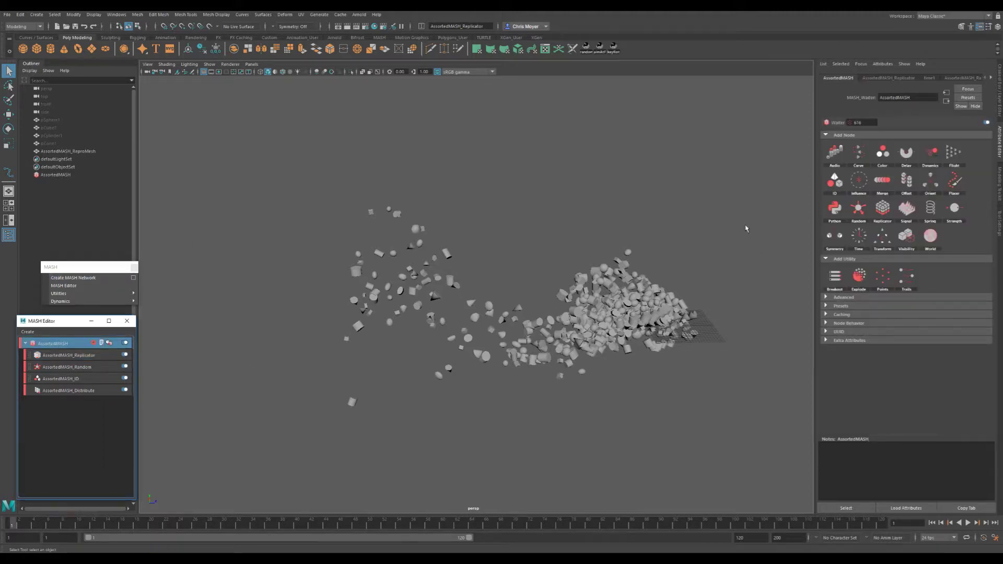
{"action": "left_click", "coordinate": [882, 238]}
{"action": "middle_click_drag", "start_coordinate": [647, 320], "coordinate": [546, 321], "text": "alt"}
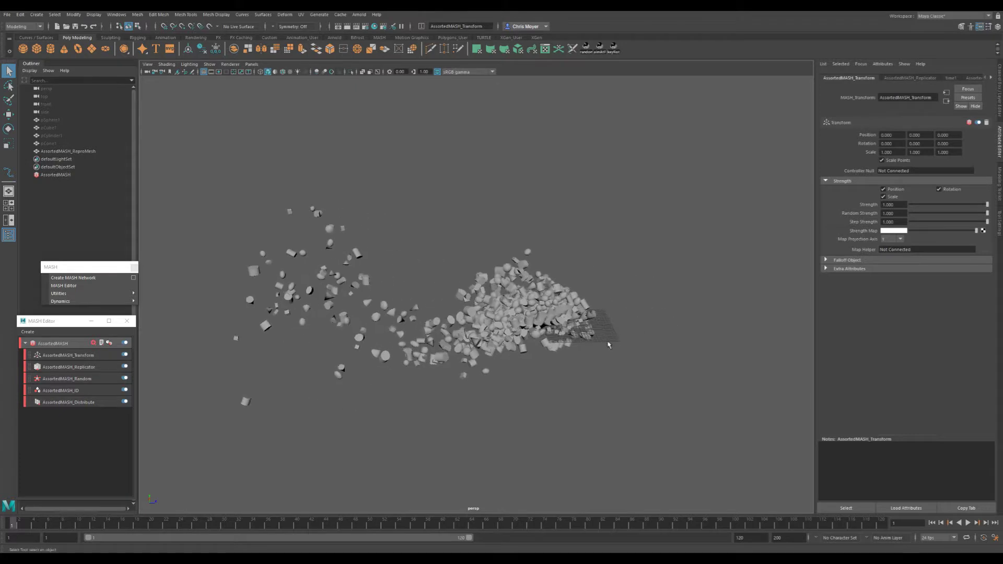
{"action": "left_click_drag", "start_coordinate": [546, 322], "coordinate": [358, 351], "text": "alt"}
{"action": "right_click_drag", "start_coordinate": [358, 351], "coordinate": [465, 358], "text": "alt"}
{"action": "middle_click_drag", "start_coordinate": [465, 358], "coordinate": [612, 314], "text": "alt"}
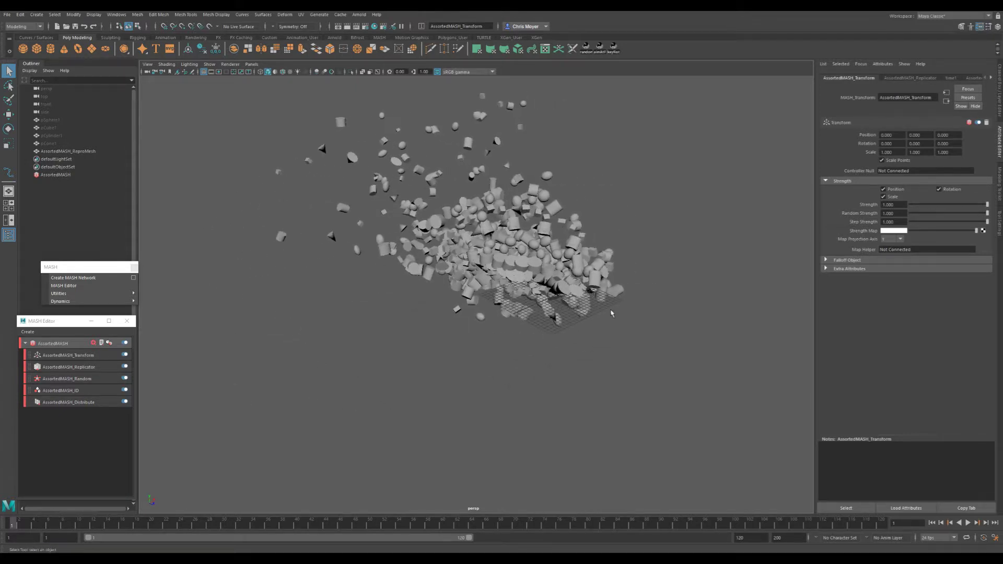
- Create a locator as the Transform node's Controller Null and move it around to shift the whole network
{"action": "right_click", "coordinate": [920, 174]}
{"action": "left_click", "coordinate": [928, 178]}
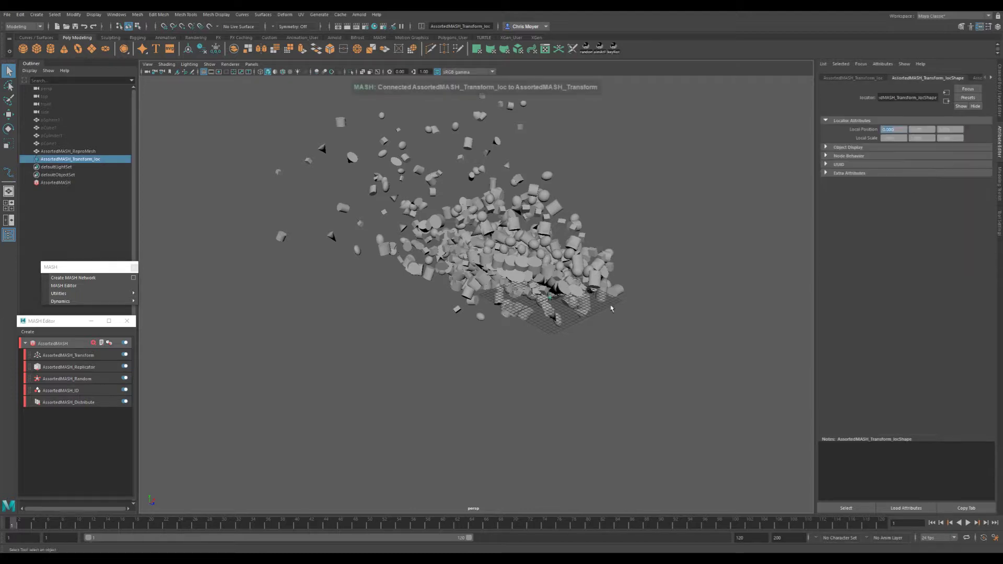
{"action": "left_click_drag", "start_coordinate": [540, 310], "coordinate": [524, 202], "text": "alt"}
{"action": "key", "text": "w"}
{"action": "right_click_drag", "start_coordinate": [523, 203], "coordinate": [452, 208], "text": "alt"}
{"action": "middle_click_drag", "start_coordinate": [452, 207], "coordinate": [447, 263], "text": "alt"}
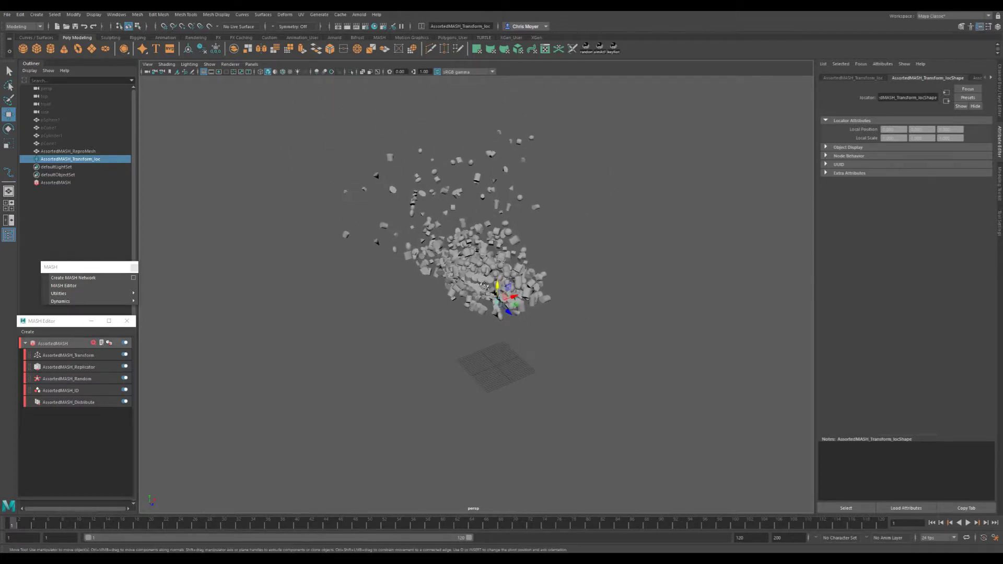
{"action": "left_click_drag", "start_coordinate": [447, 263], "coordinate": [532, 258], "text": "alt"}
{"action": "left_click_drag", "start_coordinate": [577, 198], "coordinate": [490, 415]}
- Undo the locator's move and try rotating and scaling it, returning the network to its original placement
{"action": "key", "text": "e"}
{"action": "key", "text": "ctrl+z"}
{"action": "key", "text": "ctrl+z"}
{"action": "key", "text": "ctrl+z"}
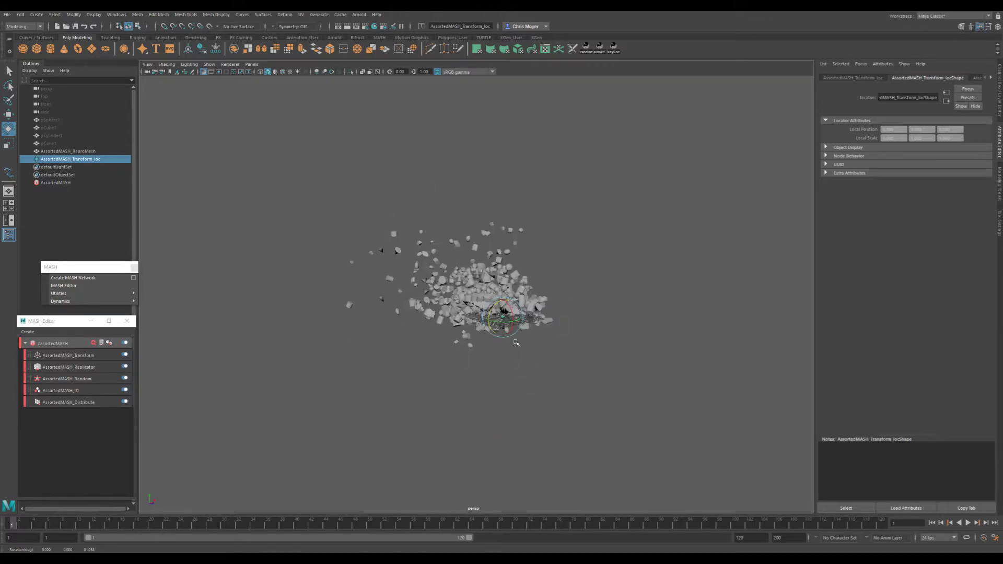
{"action": "key", "text": "r"}
{"action": "left_click_drag", "start_coordinate": [503, 316], "coordinate": [553, 352]}
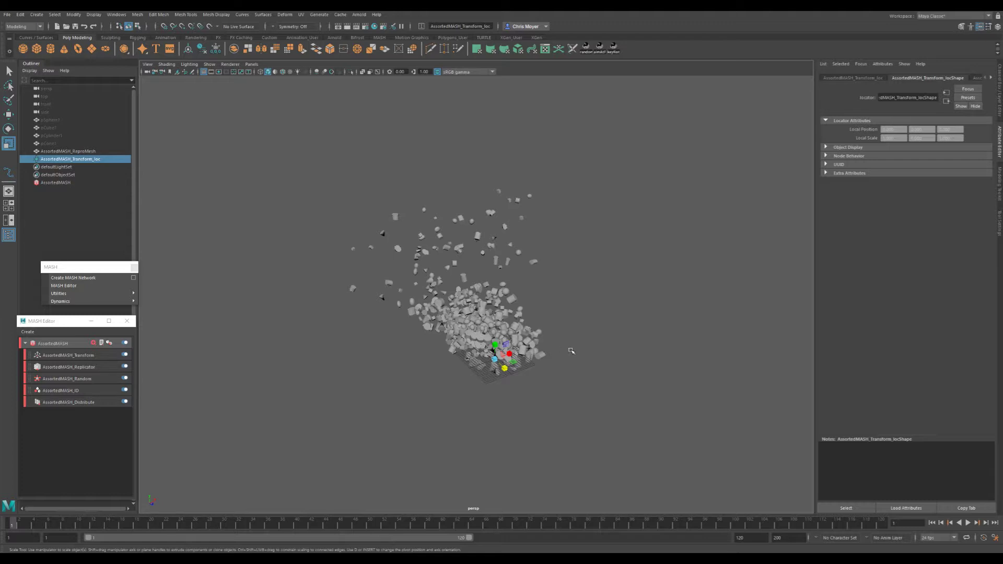
- Try to move the Transform node below the Replicator, then scale the locator and undo the scaling
{"action": "left_click", "coordinate": [30, 359]}
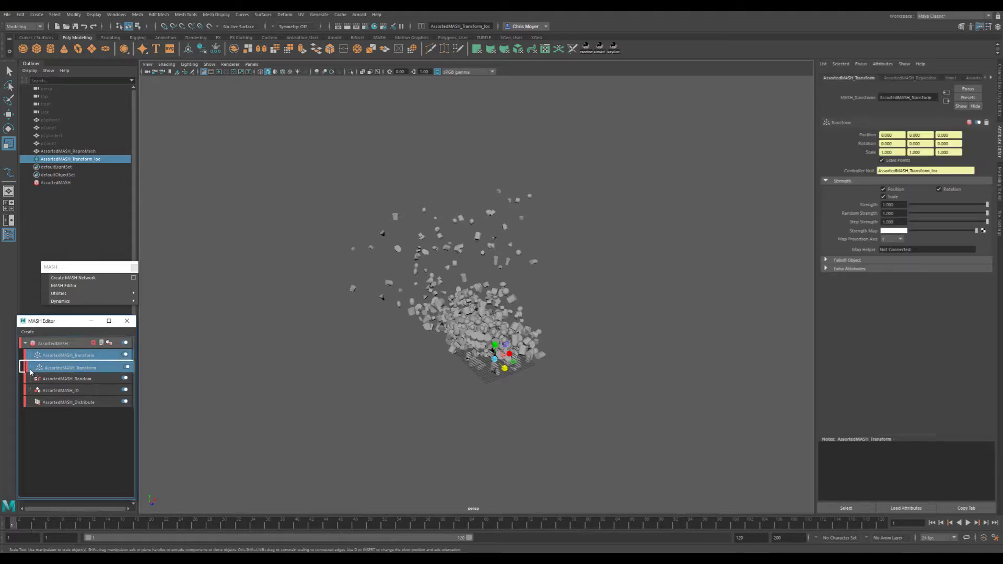
{"action": "left_click_drag", "start_coordinate": [29, 358], "coordinate": [34, 375]}
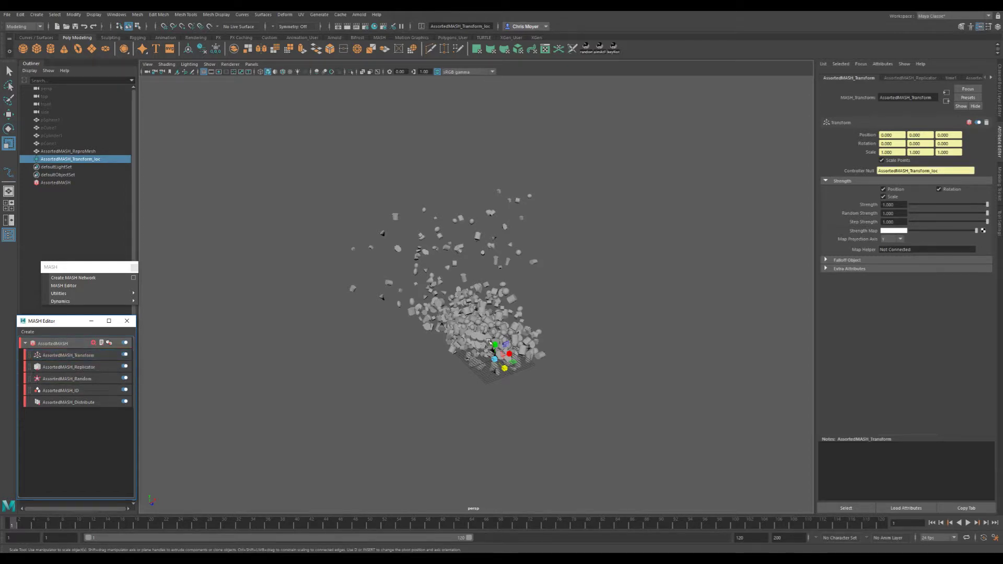
{"action": "left_click_drag", "start_coordinate": [507, 365], "coordinate": [519, 378]}
{"action": "key", "text": "ctrl+z"}
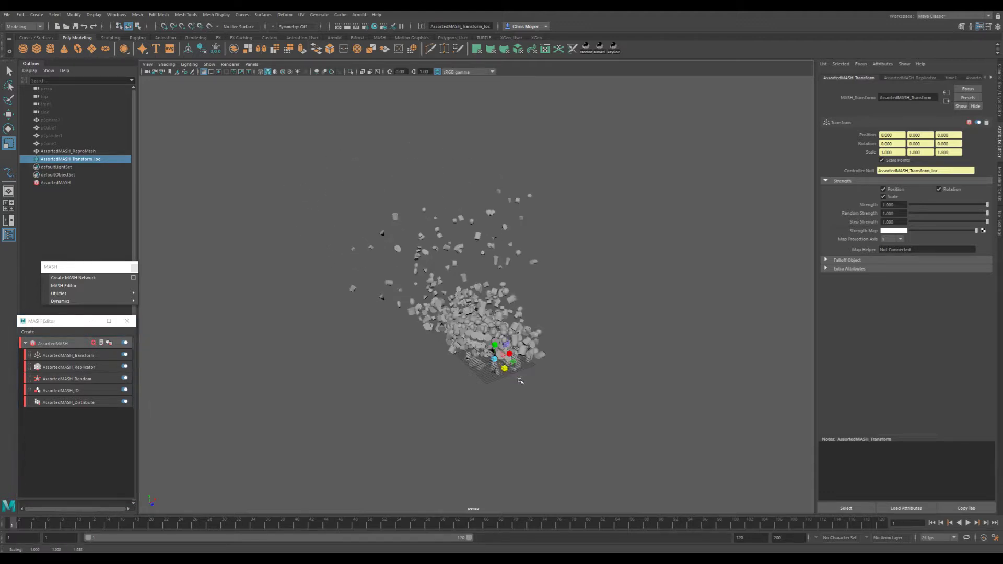
- Move the Transform node below the Replicator in the stack, then scale the locator to about 3.05 and undo the scaling
{"action": "left_click", "coordinate": [55, 367]}
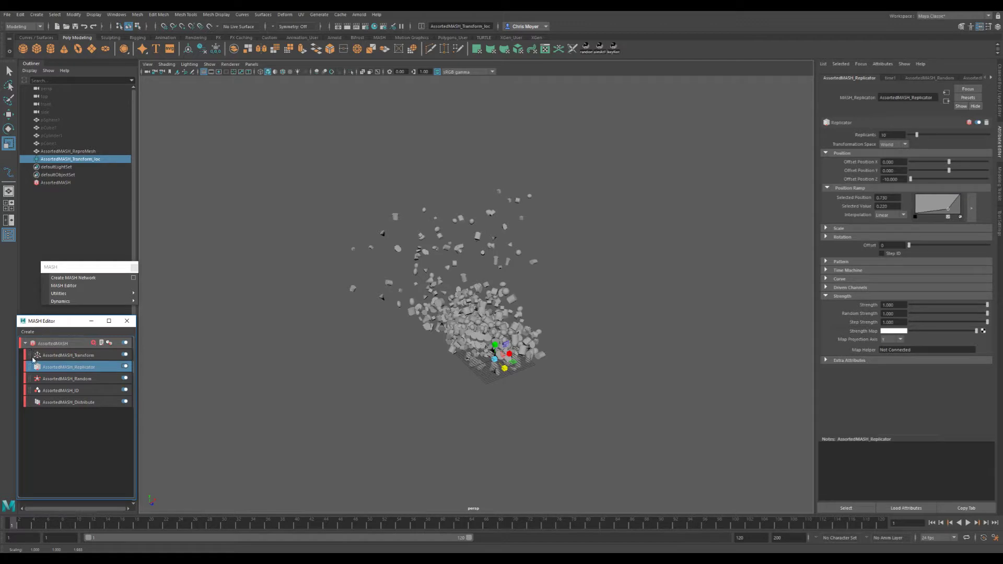
{"action": "left_click_drag", "start_coordinate": [33, 355], "coordinate": [33, 379]}
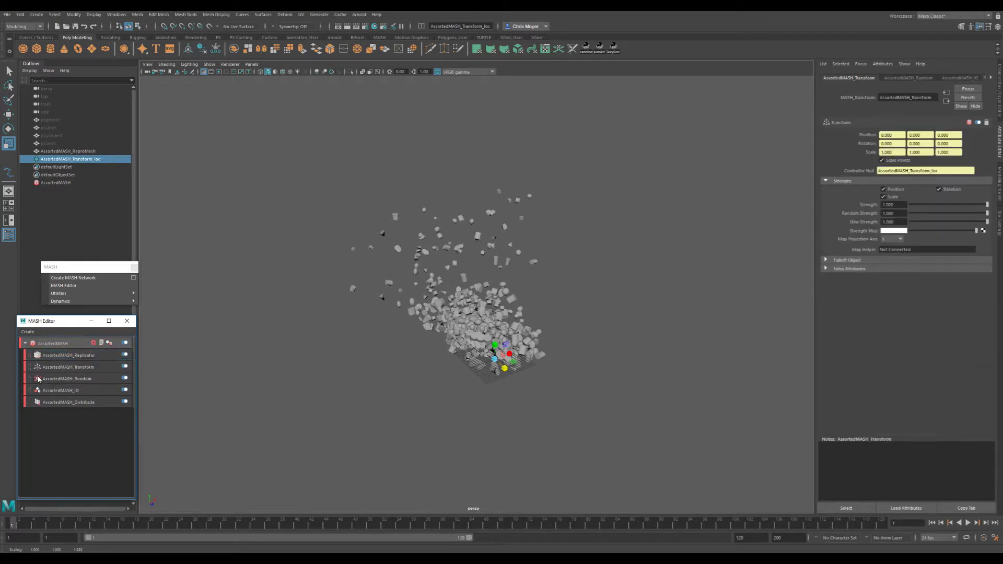
{"action": "left_click_drag", "start_coordinate": [504, 368], "coordinate": [487, 341]}
{"action": "key", "text": "ctrl+z"}
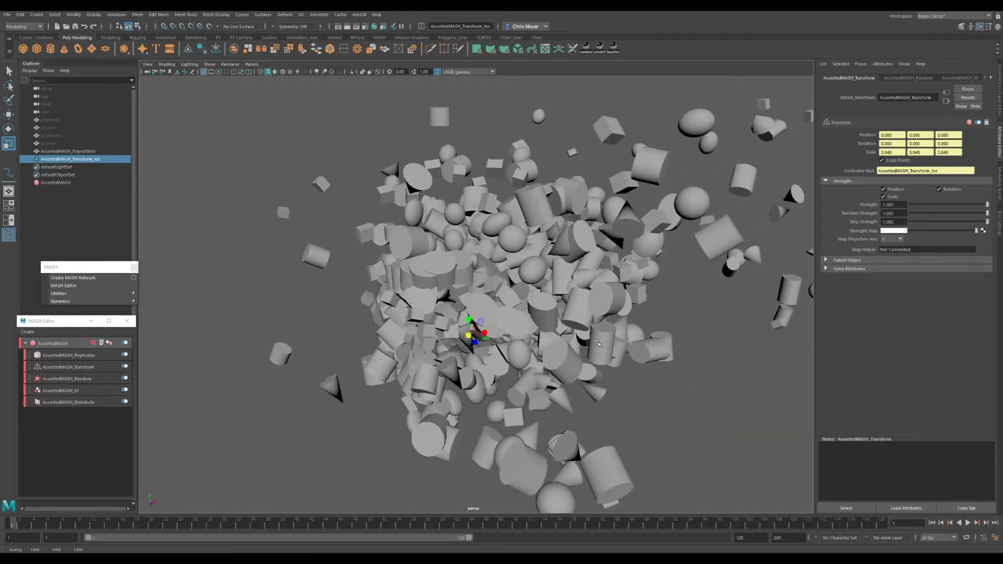
{"action": "left_click_drag", "start_coordinate": [366, 357], "coordinate": [510, 354], "text": "alt"}
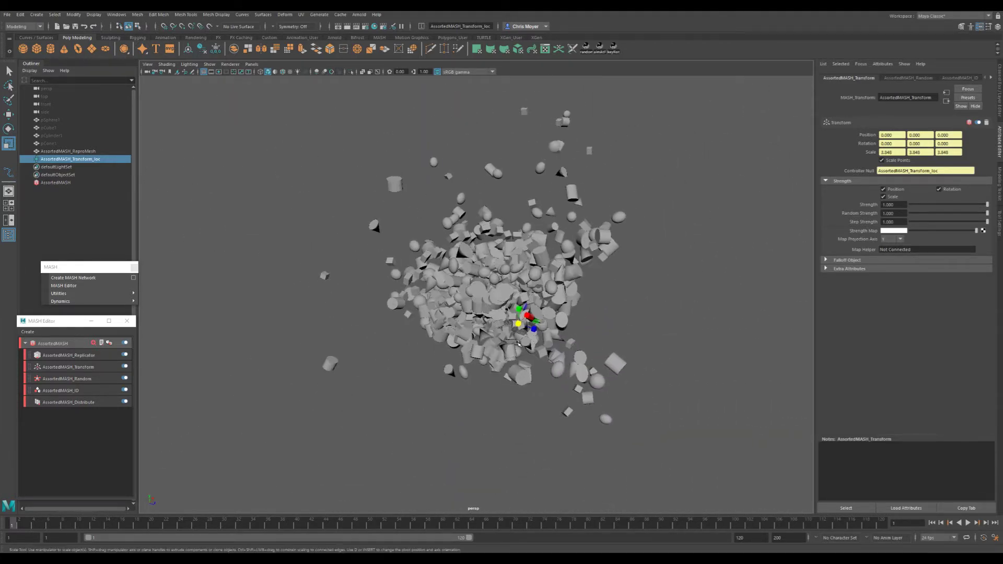
{"action": "key", "text": "ctrl+z"}
{"action": "scroll", "coordinate": [510, 354], "scroll_direction": "up", "scroll_amount": 5}
- Try rotating the locator with the Transform node below the Replicator, and undo the rotation
{"action": "key", "text": "e"}
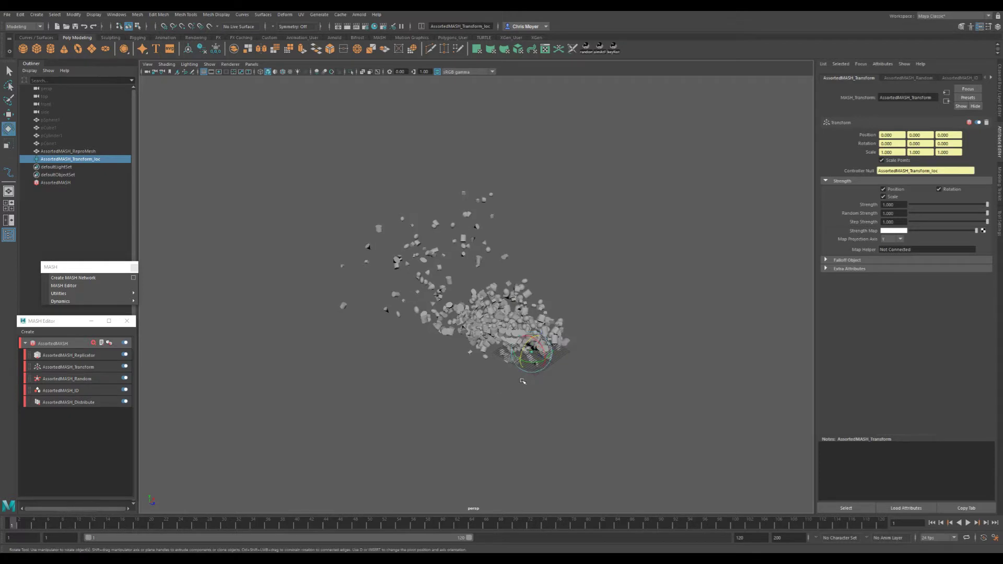
{"action": "left_click_drag", "start_coordinate": [535, 346], "coordinate": [520, 392]}
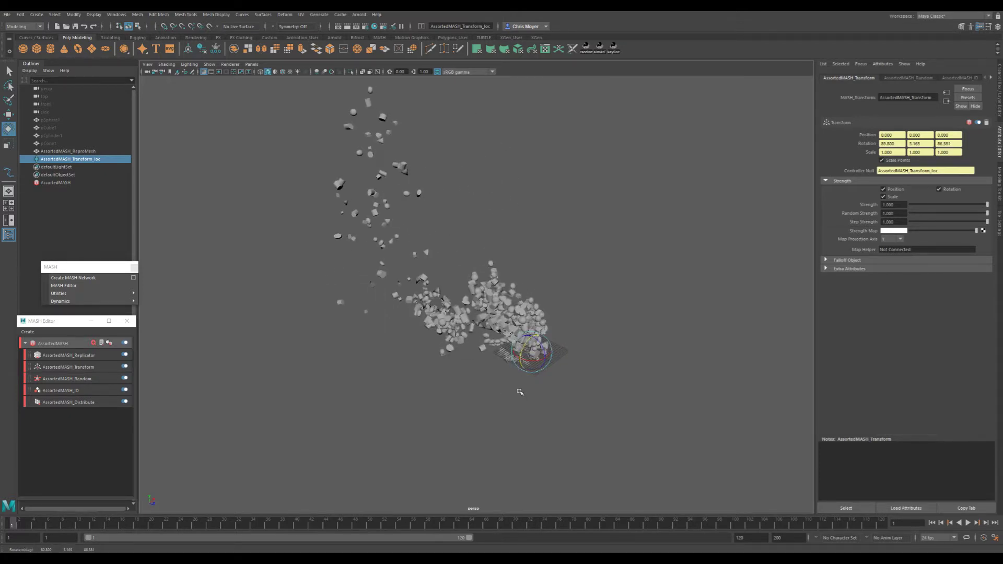
{"action": "key", "text": "ctrl+z"}
{"action": "key", "text": "ctrl+z"}
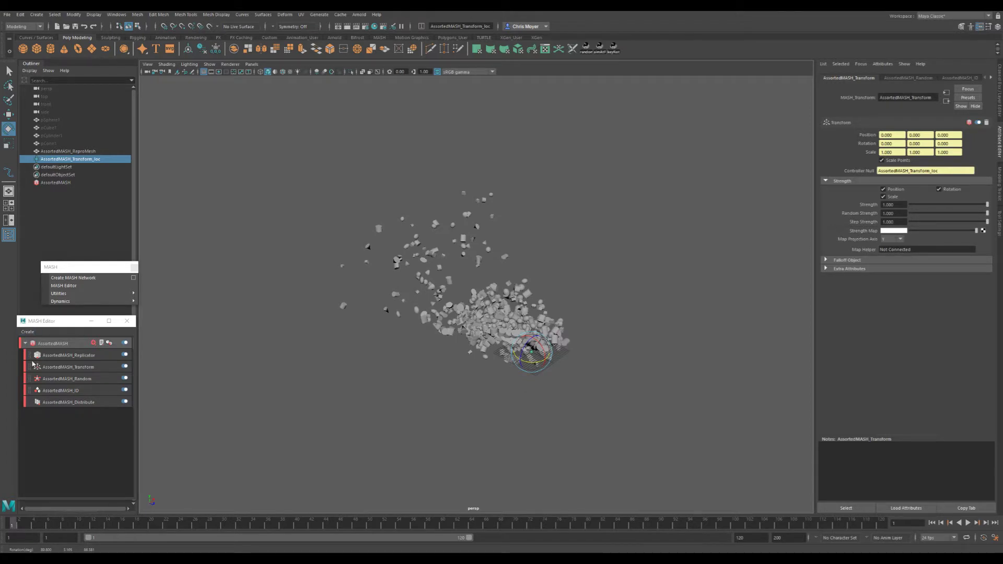
- Move the Transform node back above the Replicator and test the locator's rotation again
{"action": "left_click_drag", "start_coordinate": [33, 374], "coordinate": [32, 354]}
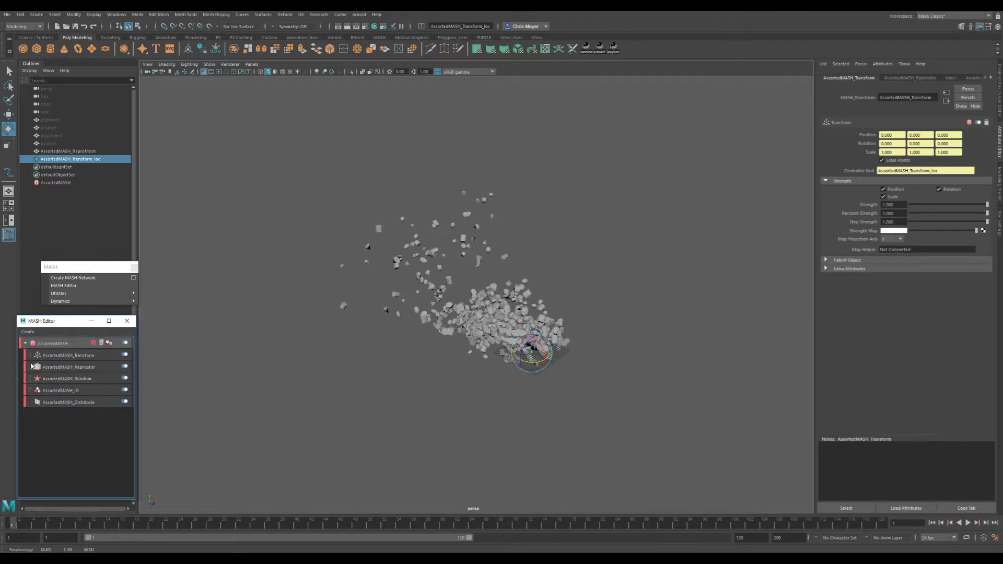
{"action": "left_click", "coordinate": [32, 355]}
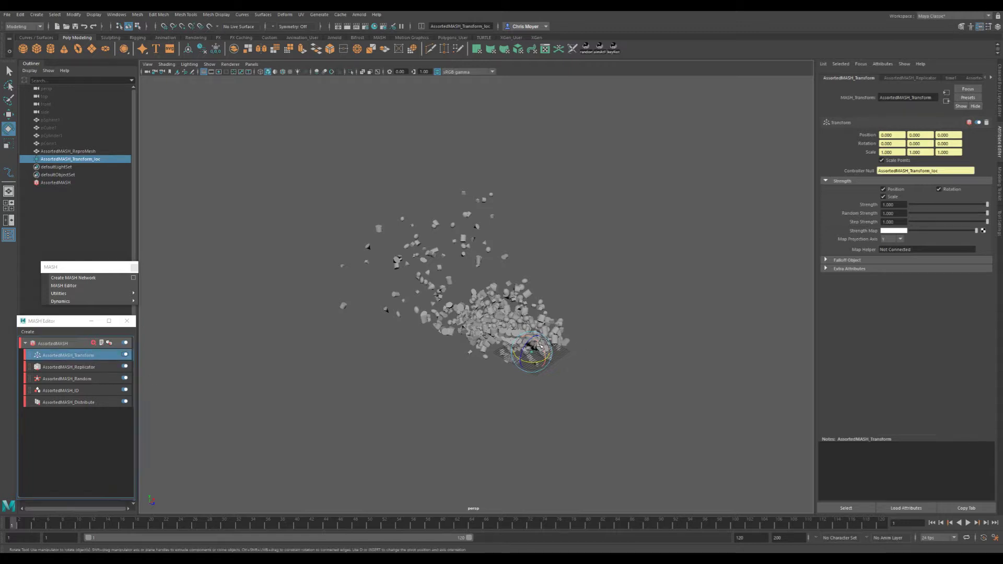
{"action": "mouse_move", "coordinate": [540, 345]}
{"action": "left_mouse_down"}
{"action": "mouse_move", "coordinate": [541, 99]}
{"action": "mouse_move", "coordinate": [545, 356]}
{"action": "left_mouse_up"}
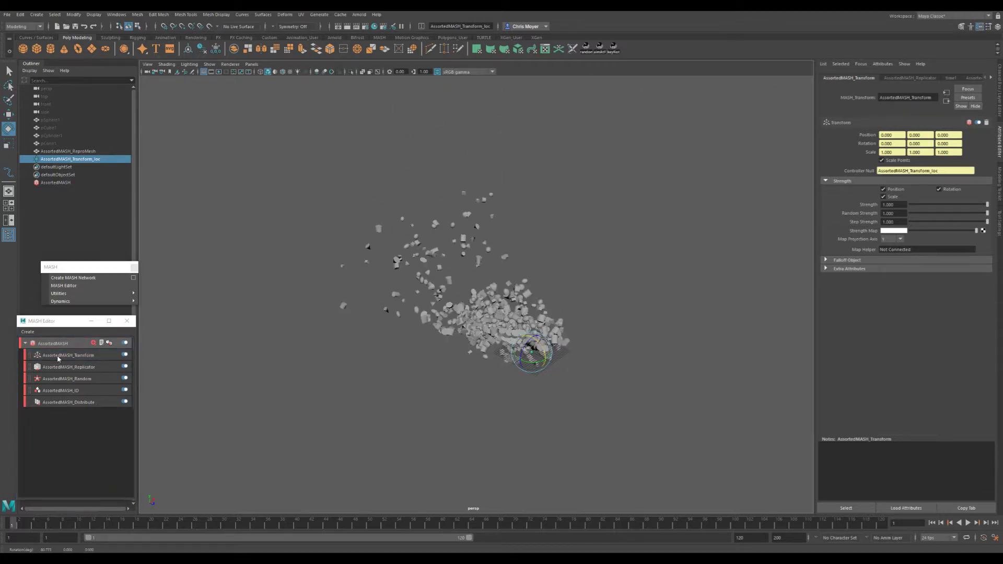
{"action": "left_click_drag", "start_coordinate": [540, 331], "coordinate": [484, 317], "text": "alt"}
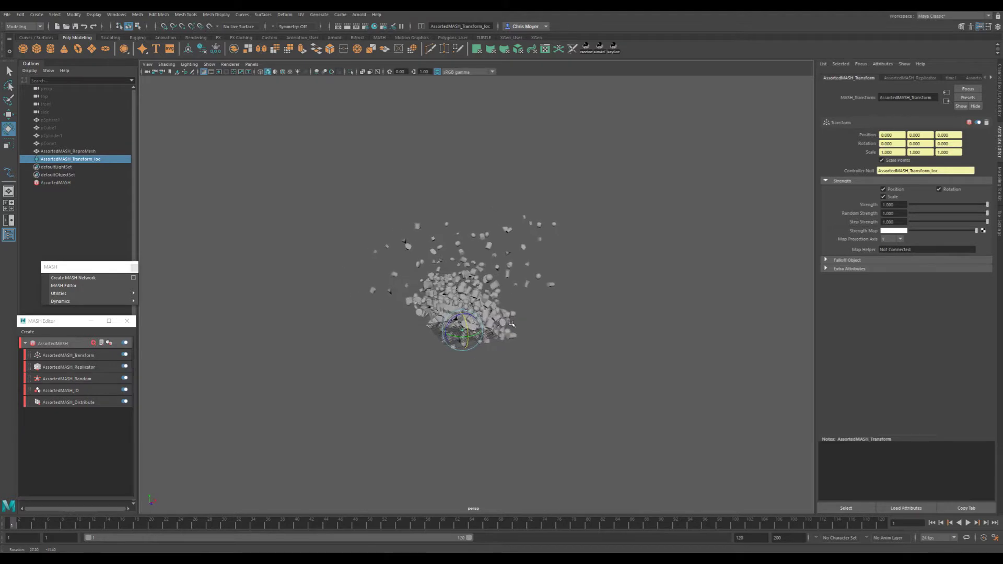
- Break the Controller Null's connection to the locator and delete the locator
{"action": "right_click", "coordinate": [906, 174]}
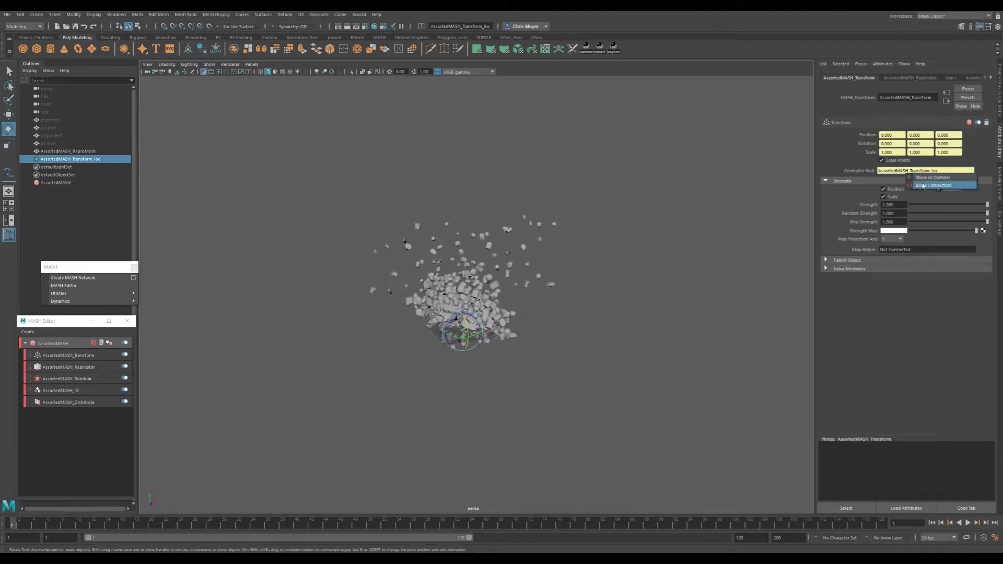
{"action": "left_click", "coordinate": [920, 183]}
{"action": "left_click", "coordinate": [85, 160]}
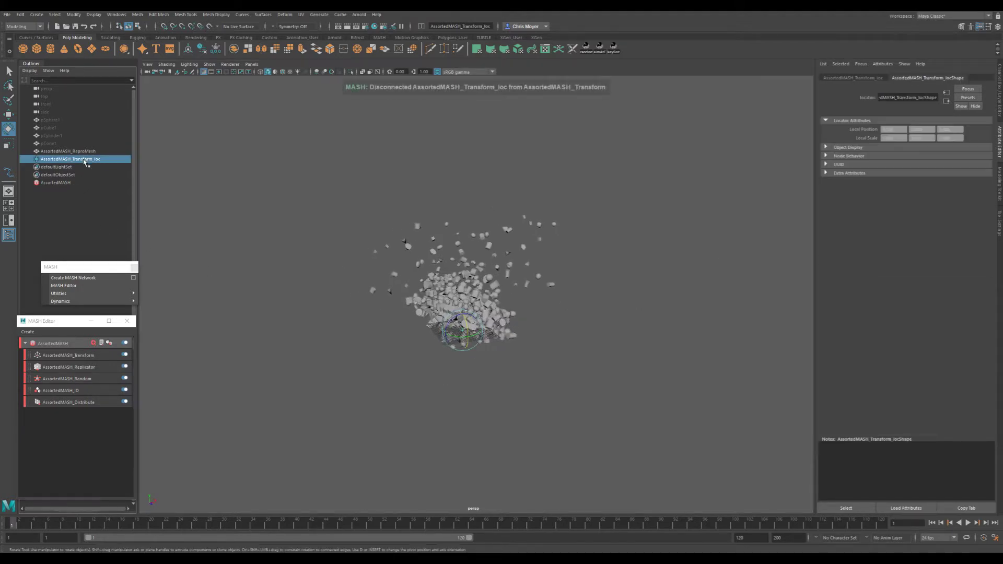
{"action": "key", "text": "Delete"}
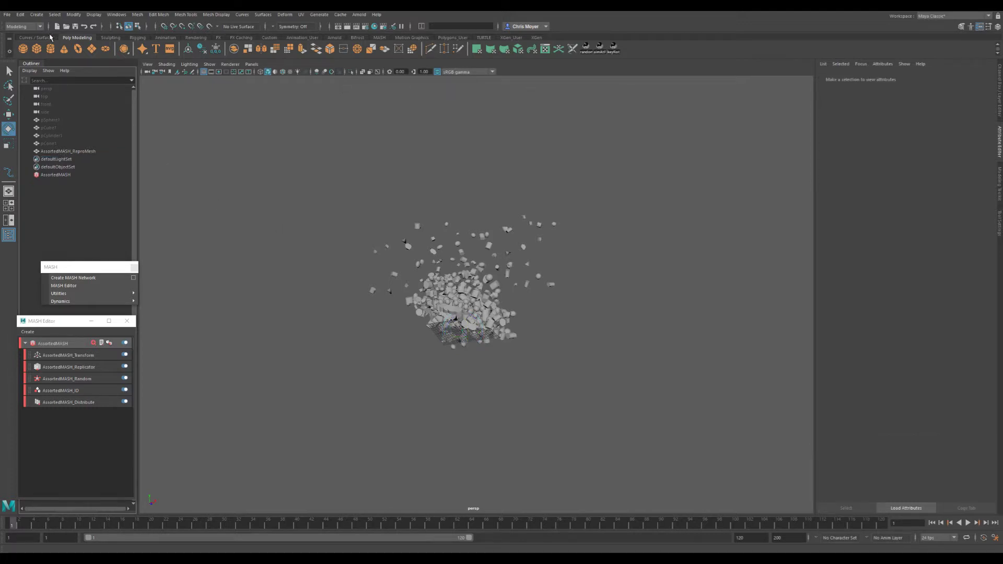
- Create a polygon torus at the origin and scale it uniformly to about 15.7
{"action": "left_click", "coordinate": [78, 49]}
{"action": "key", "text": "r"}
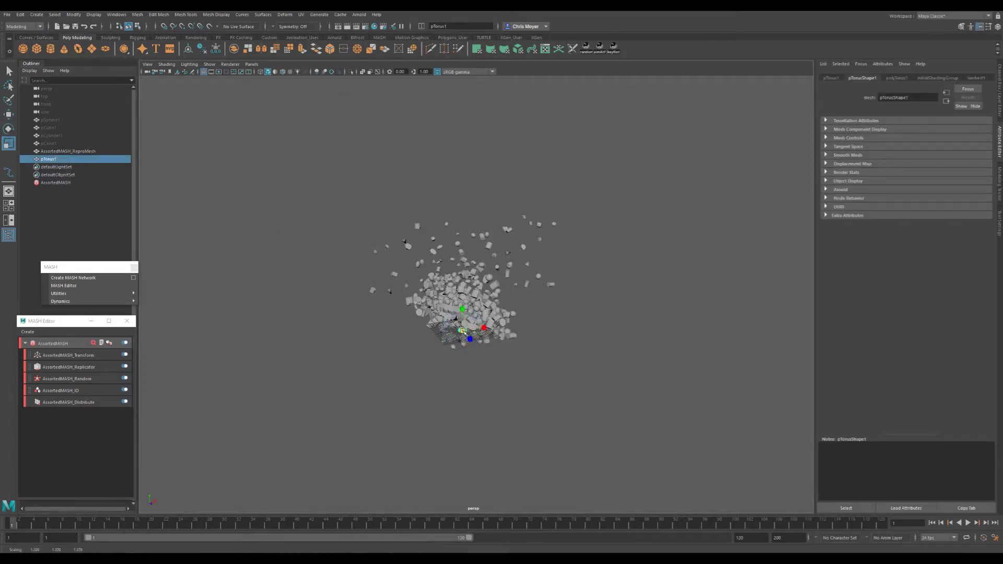
{"action": "left_click_drag", "start_coordinate": [462, 331], "coordinate": [581, 341]}
{"action": "left_click_drag", "start_coordinate": [382, 378], "coordinate": [418, 385], "text": "alt"}
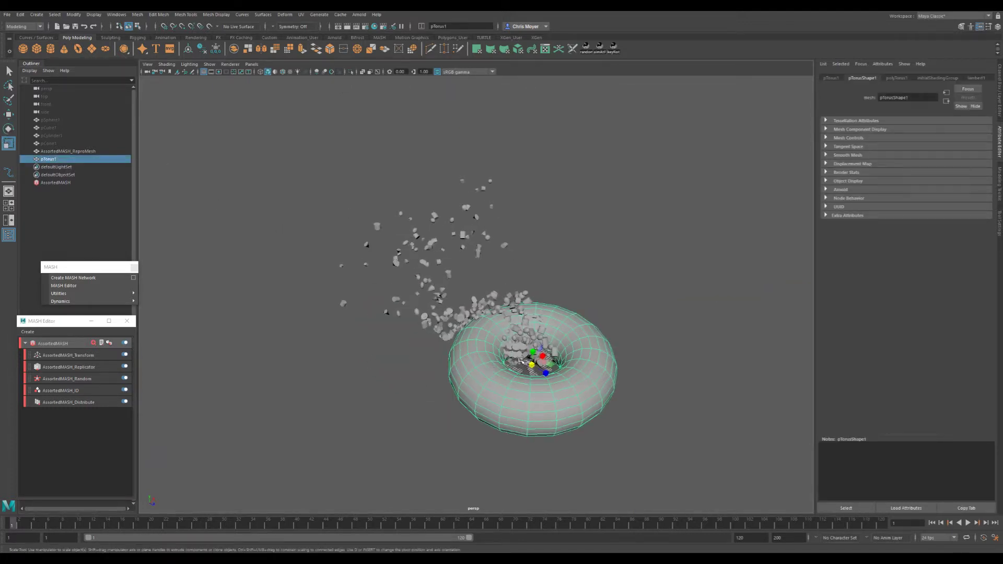
{"action": "left_click_drag", "start_coordinate": [531, 366], "coordinate": [454, 375]}
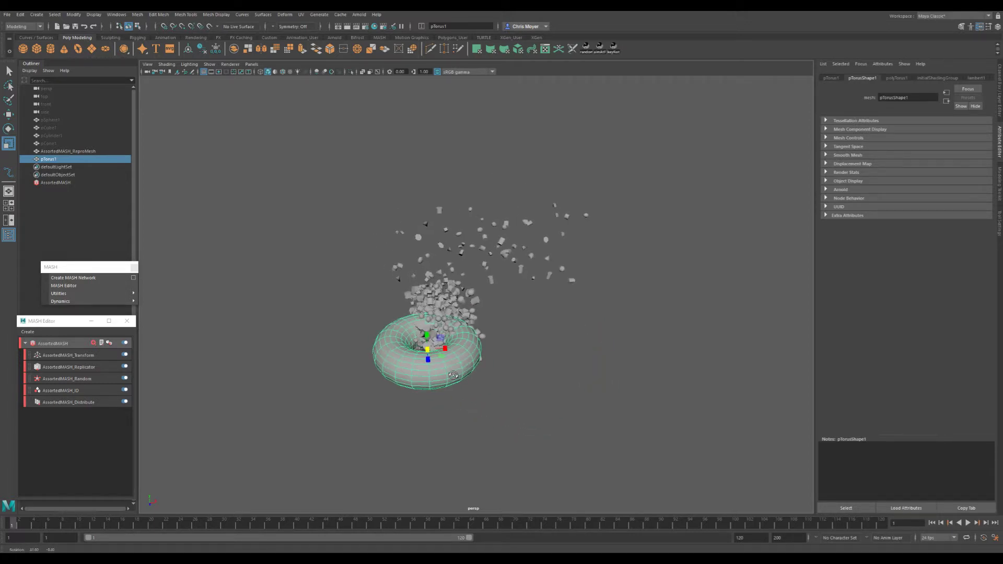
- Connect the torus as the Transform node's Controller Null
{"action": "left_click", "coordinate": [60, 358]}
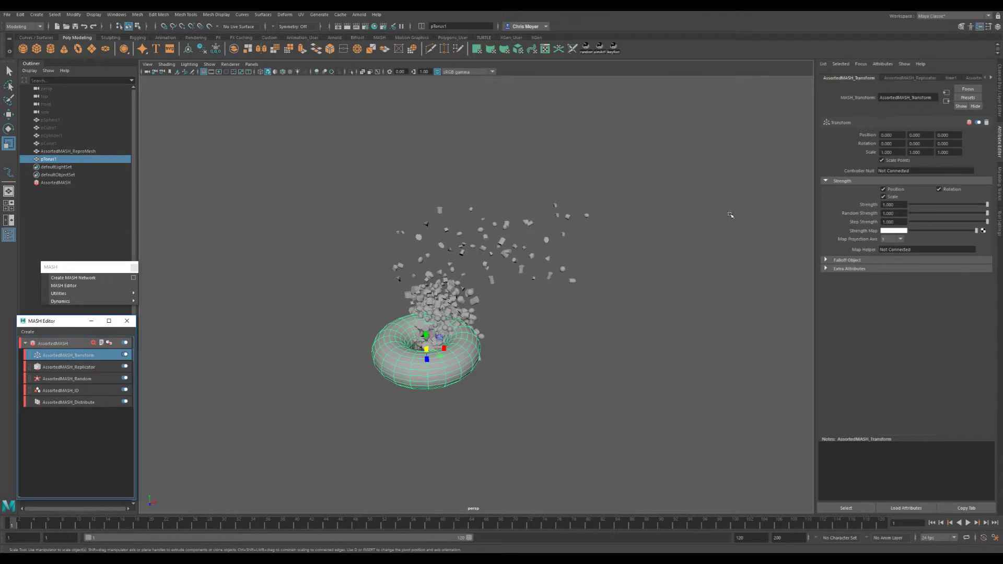
{"action": "left_click", "coordinate": [923, 172]}
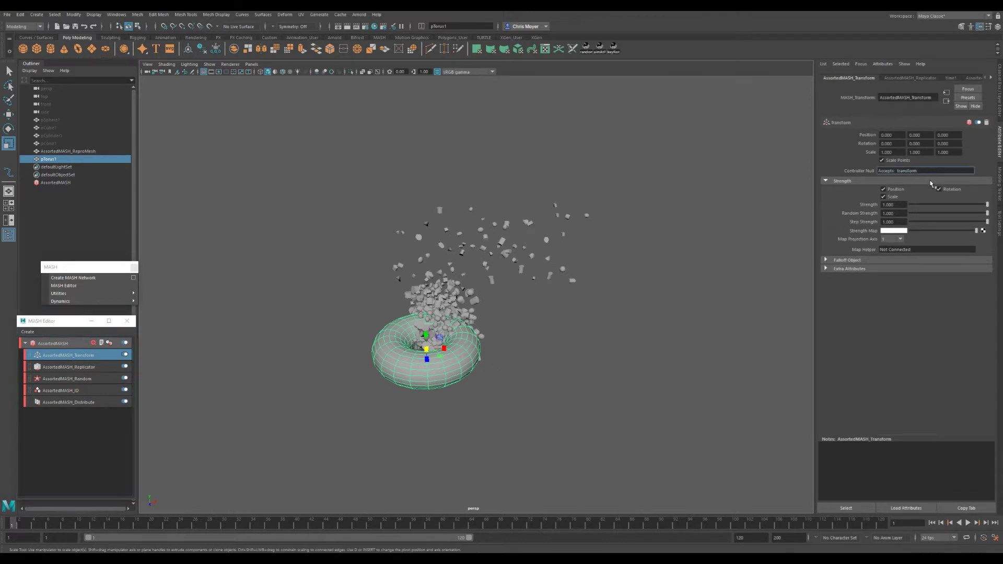
{"action": "right_click", "coordinate": [919, 172]}
{"action": "right_click", "coordinate": [918, 172]}
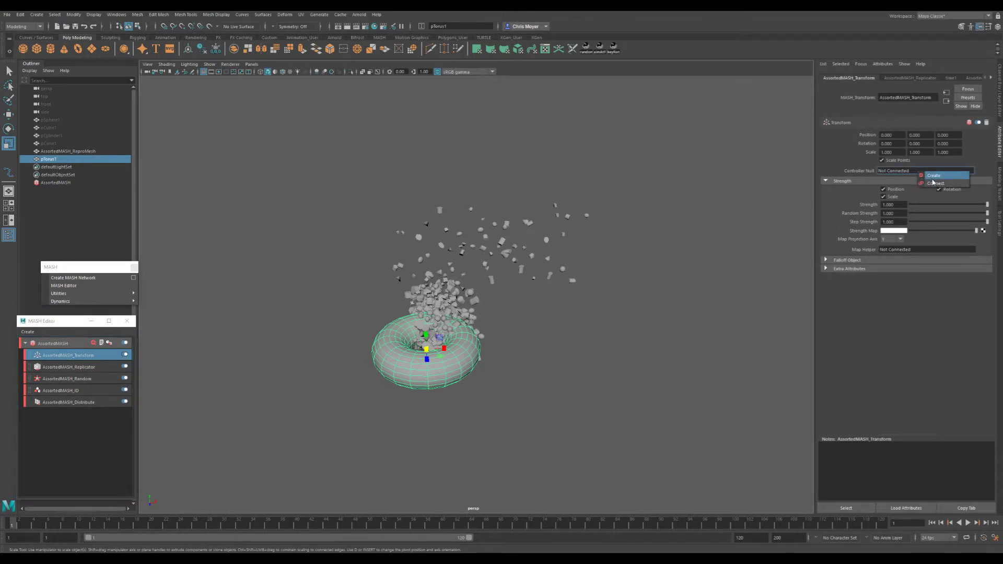
{"action": "left_click", "coordinate": [933, 181]}
{"action": "scroll", "coordinate": [467, 269], "scroll_direction": "down", "scroll_amount": 3}
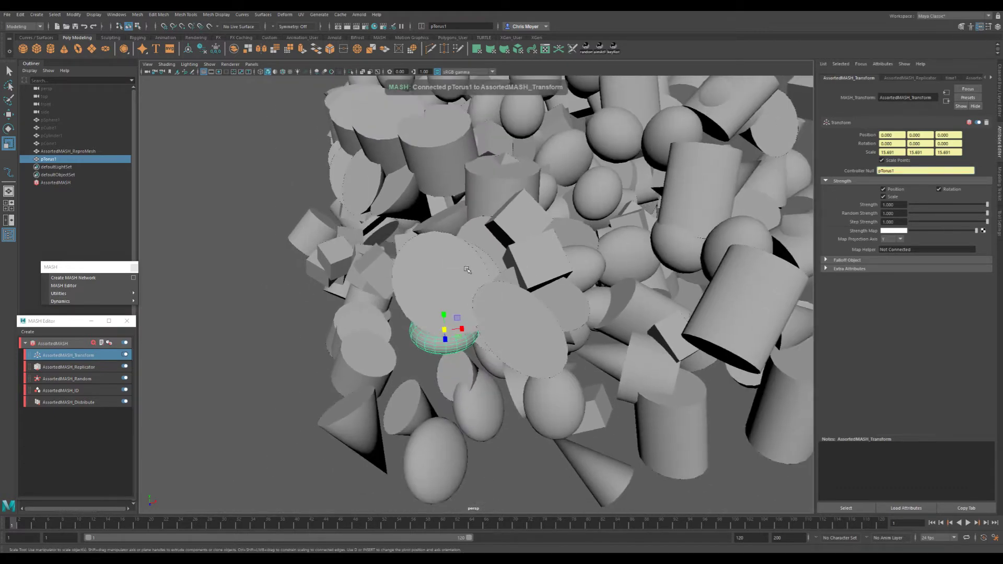
- Turn off Scale Points on the Transform node and view the spread of the objects
{"action": "left_click", "coordinate": [898, 161]}
{"action": "left_click_drag", "start_coordinate": [345, 274], "coordinate": [424, 273], "text": "alt"}
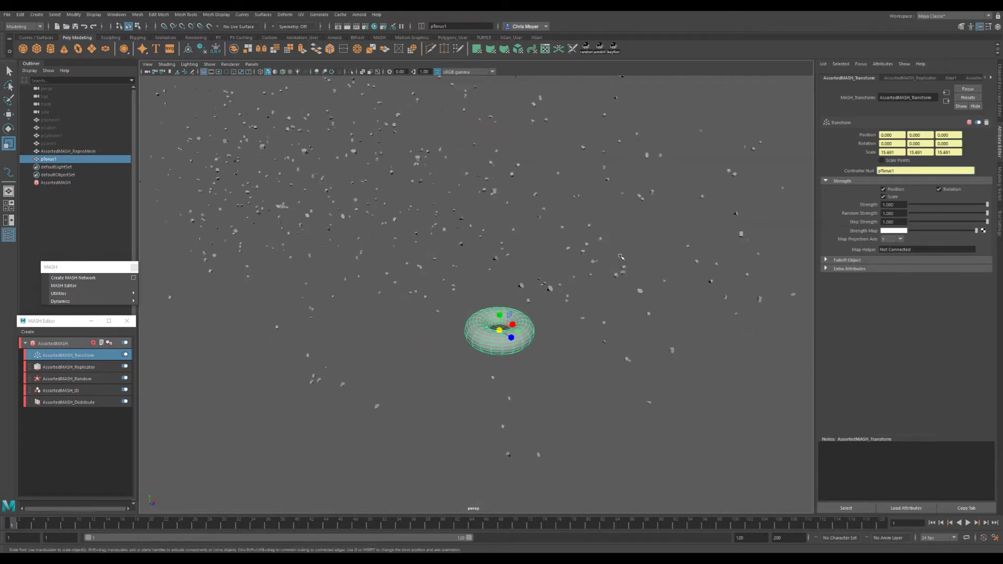
{"action": "scroll", "coordinate": [425, 272], "scroll_direction": "down", "scroll_amount": 4}
{"action": "mouse_move", "coordinate": [555, 268]}
{"action": "left_mouse_down", "text": "alt"}
{"action": "mouse_move", "coordinate": [448, 262]}
{"action": "mouse_move", "coordinate": [470, 277]}
{"action": "mouse_move", "coordinate": [544, 280]}
{"action": "mouse_move", "coordinate": [423, 277]}
{"action": "mouse_move", "coordinate": [549, 270]}
{"action": "left_mouse_up", "text": "alt"}
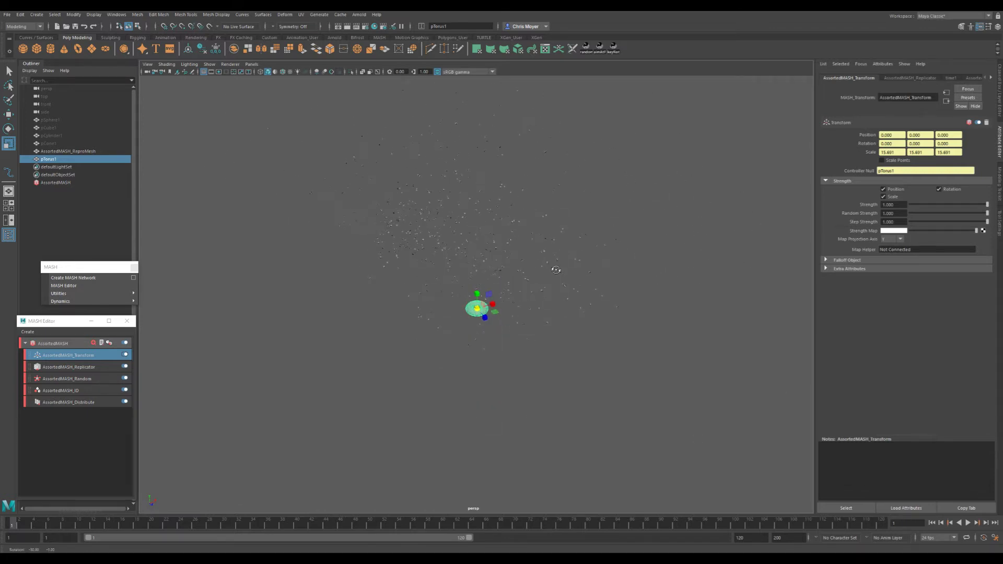
- Scale the torus controller down to about 6.5, then try enlarging it
{"action": "scroll", "coordinate": [461, 296], "scroll_direction": "up", "scroll_amount": 3}
{"action": "left_click_drag", "start_coordinate": [477, 316], "coordinate": [447, 317]}
{"action": "scroll", "coordinate": [489, 317], "scroll_direction": "up", "scroll_amount": 1}
{"action": "scroll", "coordinate": [489, 318], "scroll_direction": "up", "scroll_amount": 5}
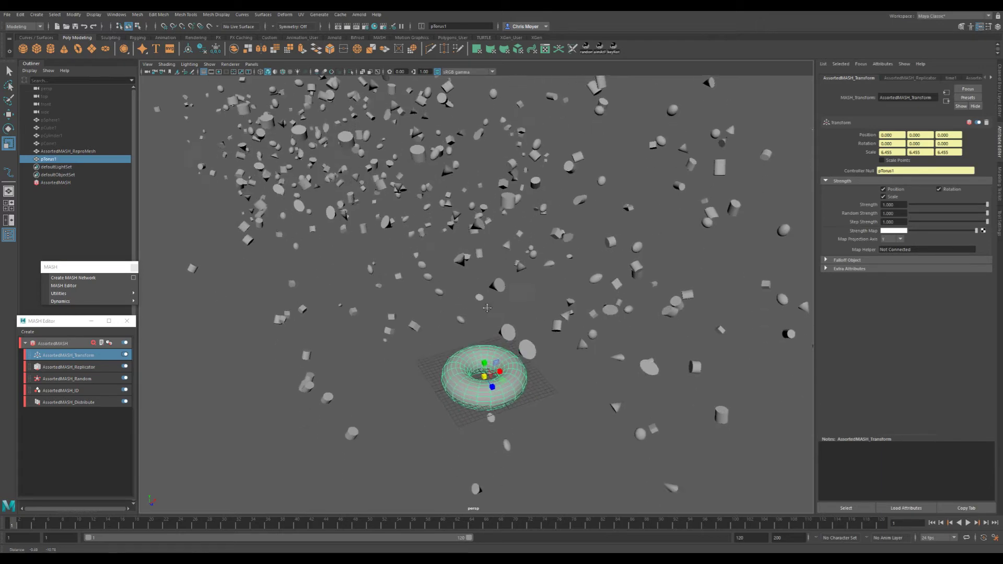
{"action": "left_click_drag", "start_coordinate": [488, 359], "coordinate": [557, 335]}
{"action": "scroll", "coordinate": [495, 333], "scroll_direction": "down", "scroll_amount": 2}
- Undo the torus controller's scaling, the Scale Points change and its connection to the Transform node
{"action": "key", "text": "ctrl+z"}
{"action": "key", "text": "ctrl+z"}
{"action": "key", "text": "ctrl+z"}
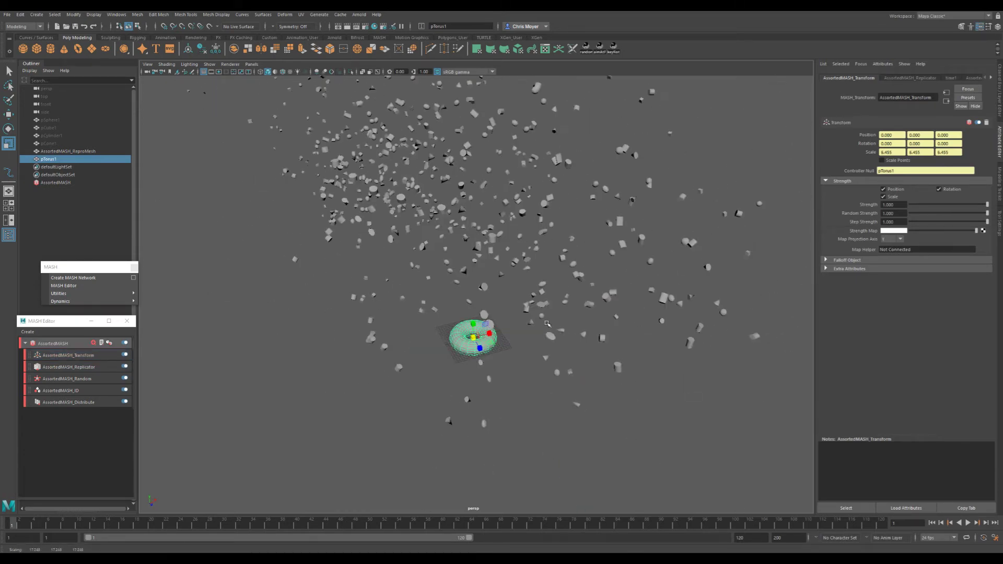
{"action": "key", "text": "ctrl+z"}
{"action": "key", "text": "ctrl+z"}
{"action": "key", "text": "ctrl+z"}
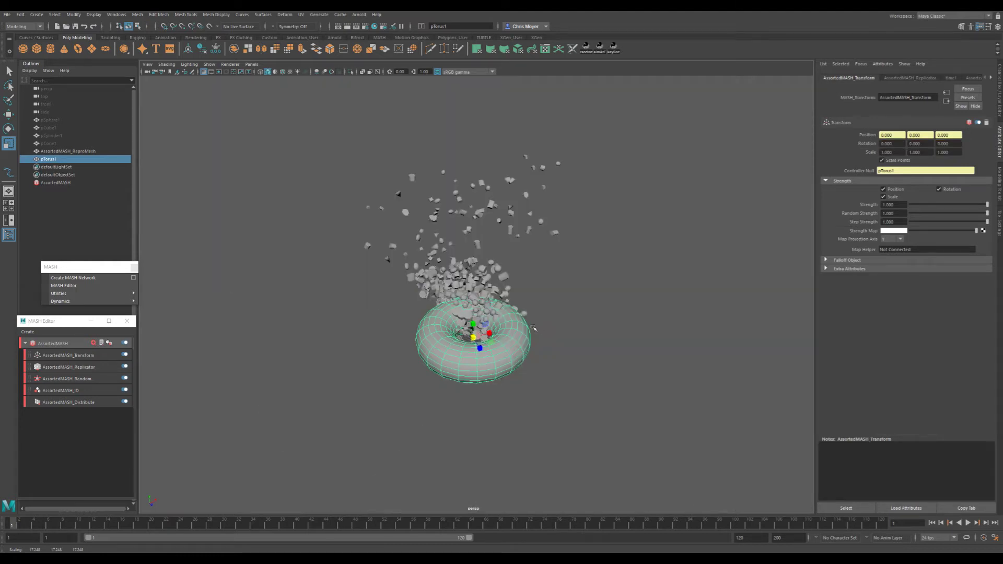
{"action": "key", "text": "ctrl+z"}
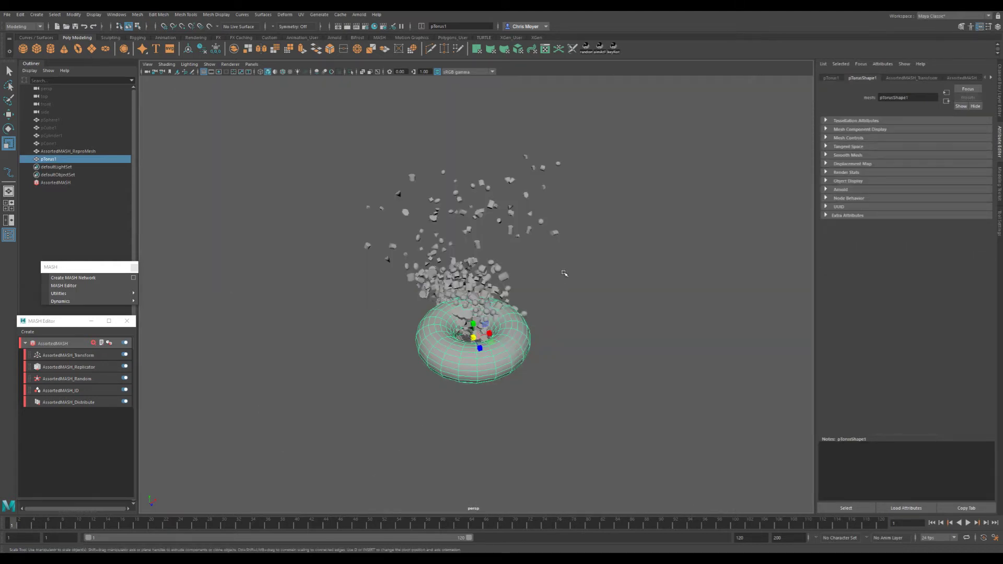
- Freeze the torus's transformations and check its transform values
{"action": "key", "text": "space"}
{"action": "left_click", "coordinate": [538, 245]}
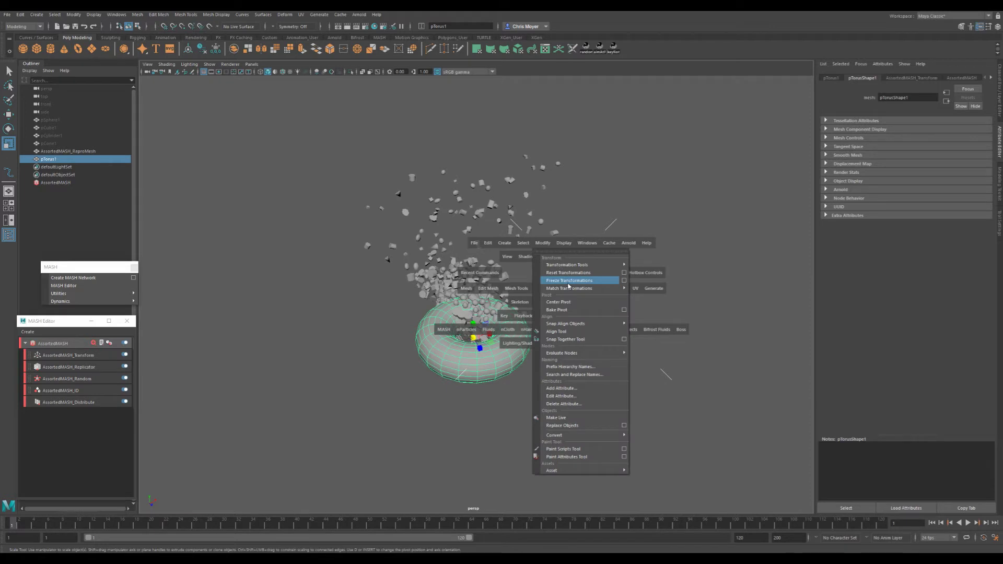
{"action": "left_click", "coordinate": [568, 283]}
{"action": "left_click", "coordinate": [1000, 99]}
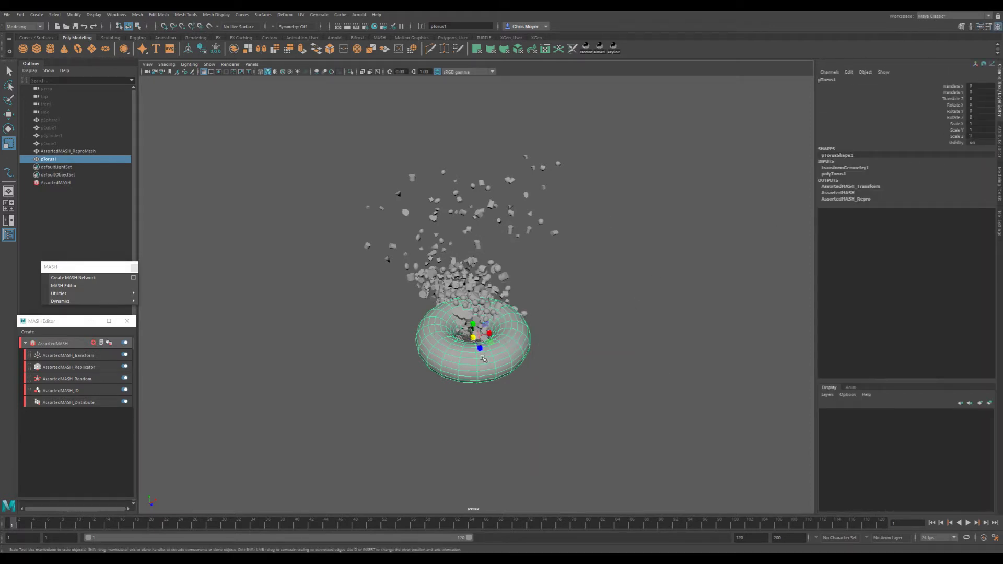
- Break the torus's connection to the Controller Null of the MASH Transform node
{"action": "left_click", "coordinate": [67, 354]}
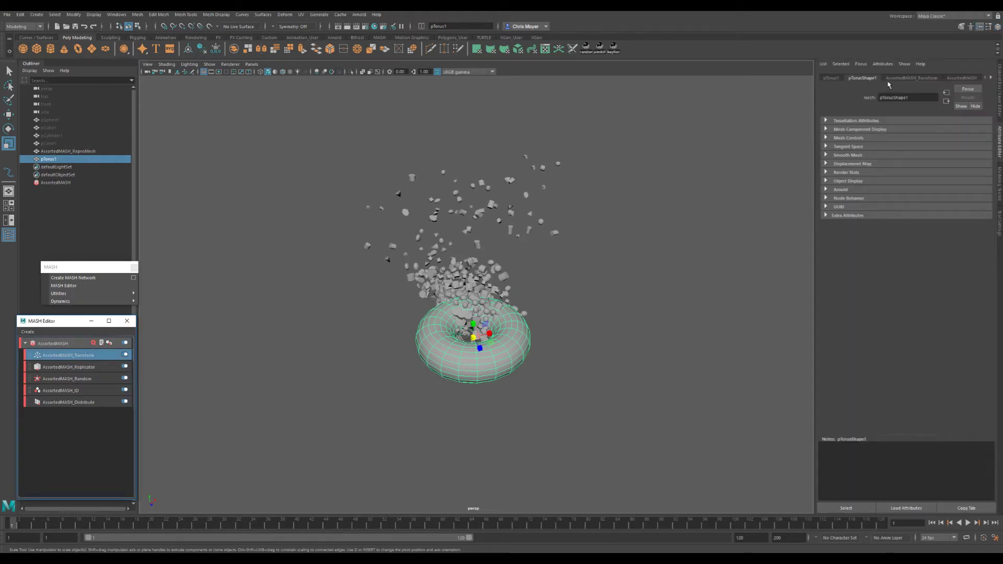
{"action": "left_click", "coordinate": [78, 355]}
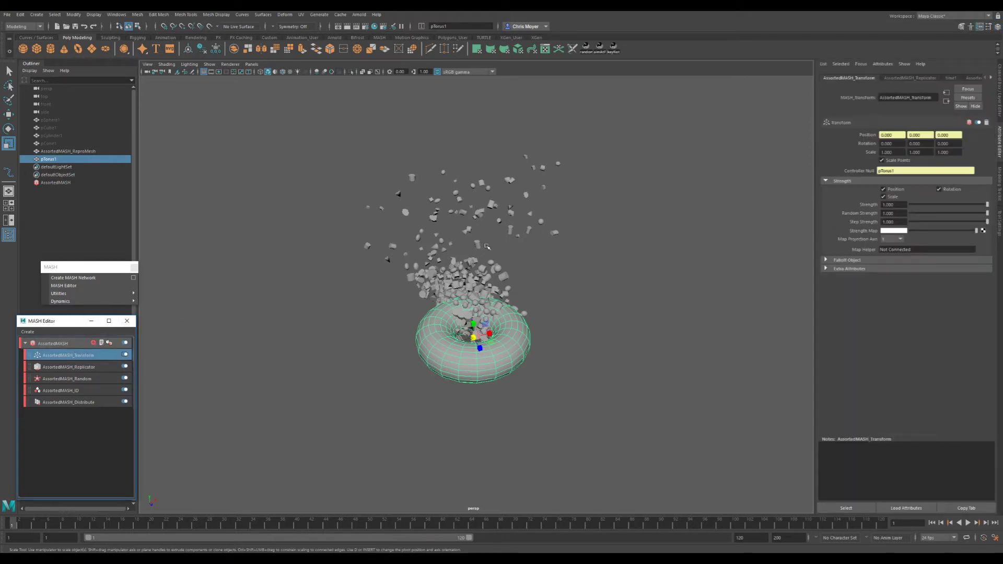
{"action": "right_click", "coordinate": [907, 171]}
{"action": "left_click", "coordinate": [924, 184]}
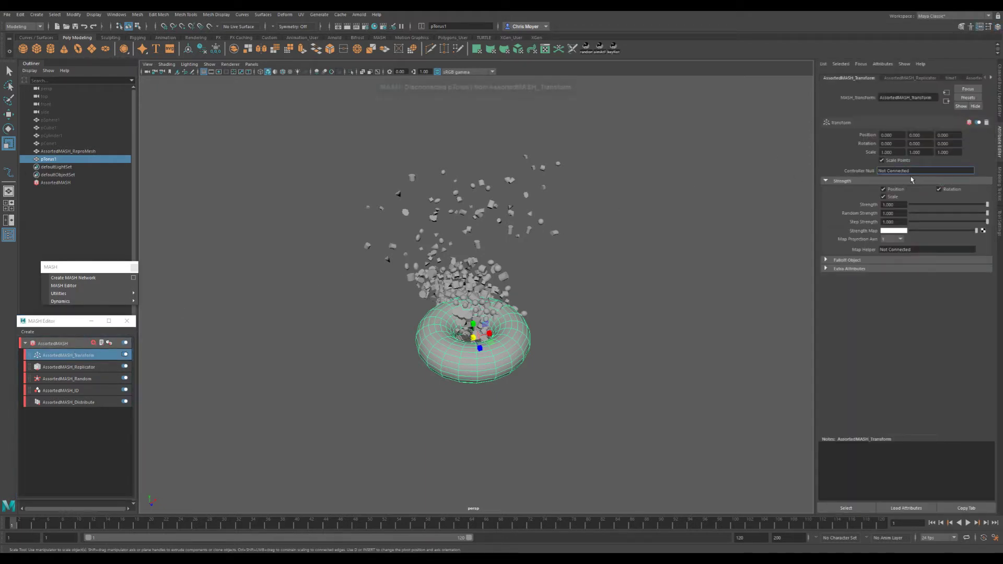
- Reconnect the torus as the Controller Null, turn off Scale Points and break the connection again
{"action": "right_click", "coordinate": [903, 171]}
{"action": "left_click", "coordinate": [922, 180]}
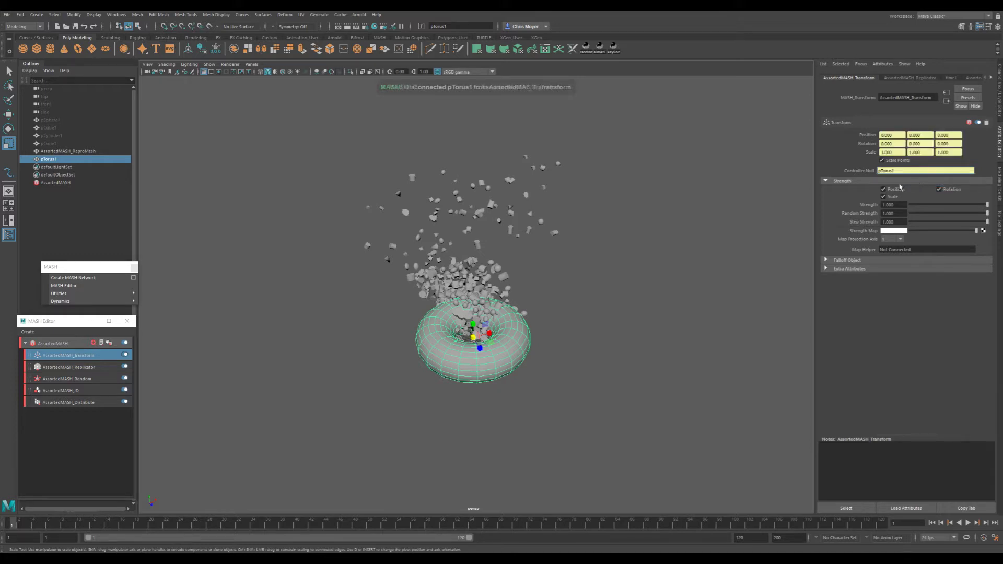
{"action": "left_click", "coordinate": [897, 161]}
{"action": "left_click_drag", "start_coordinate": [478, 328], "coordinate": [534, 326]}
{"action": "right_click", "coordinate": [903, 171]}
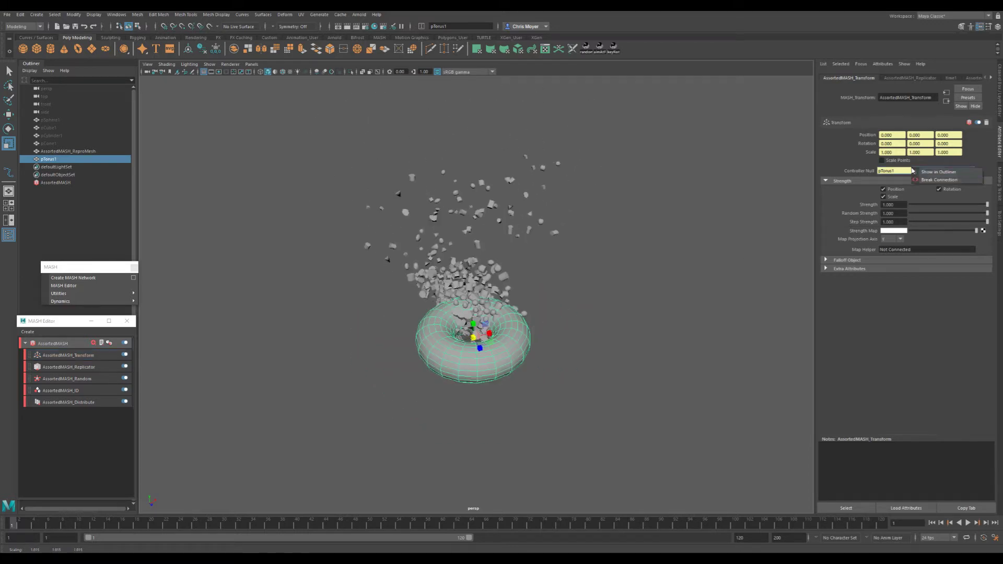
{"action": "left_click", "coordinate": [923, 178]}
- Enlarge the torus uniformly to a scale of about 3.3 and try to freeze its transformations
{"action": "left_click_drag", "start_coordinate": [739, 244], "coordinate": [680, 300], "text": "alt"}
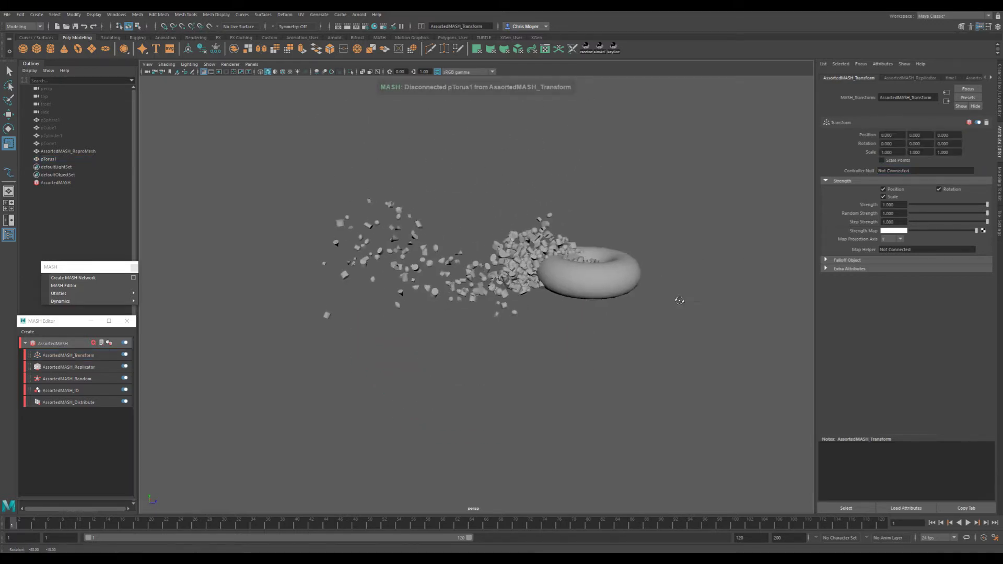
{"action": "left_click", "coordinate": [588, 274]}
{"action": "left_click_drag", "start_coordinate": [588, 273], "coordinate": [707, 287]}
{"action": "scroll", "coordinate": [707, 286], "scroll_direction": "down", "scroll_amount": 5}
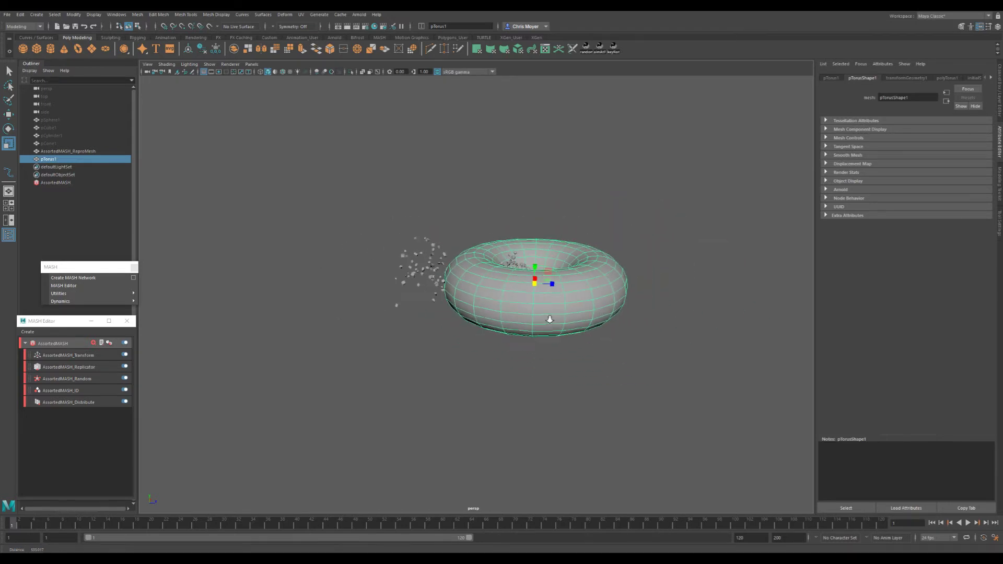
{"action": "key", "text": "space"}
{"action": "left_click", "coordinate": [545, 269]}
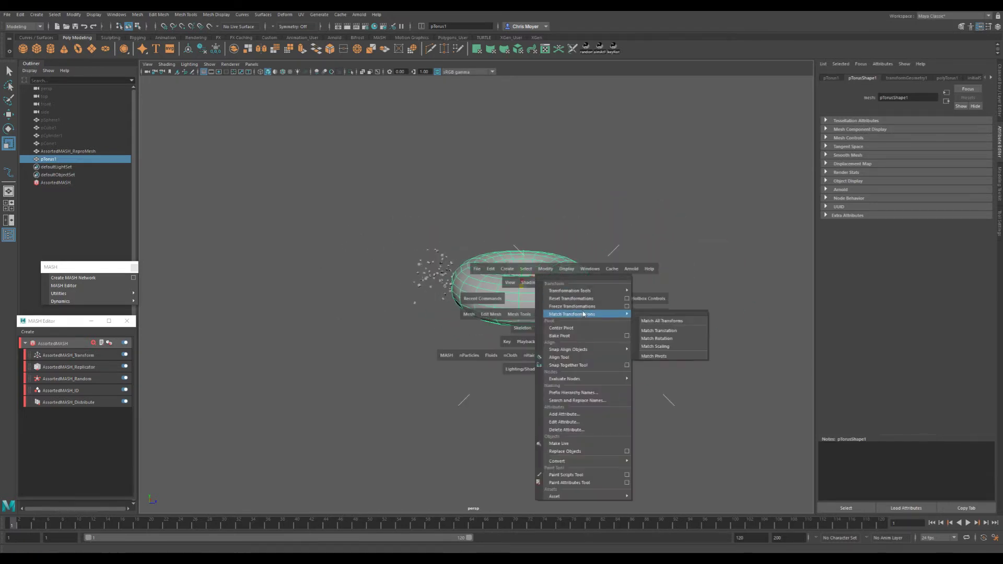
{"action": "left_click", "coordinate": [581, 307]}
{"action": "left_click_drag", "start_coordinate": [559, 311], "coordinate": [515, 317], "text": "alt"}
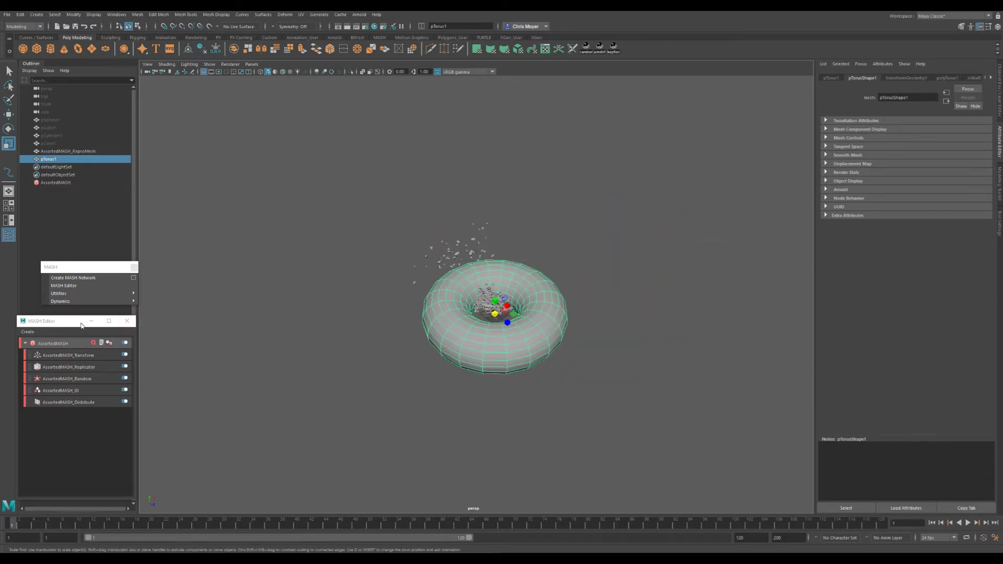
- Connect the enlarged torus as the Transform node's Controller Null and turn on Scale Points
{"action": "left_click", "coordinate": [92, 355]}
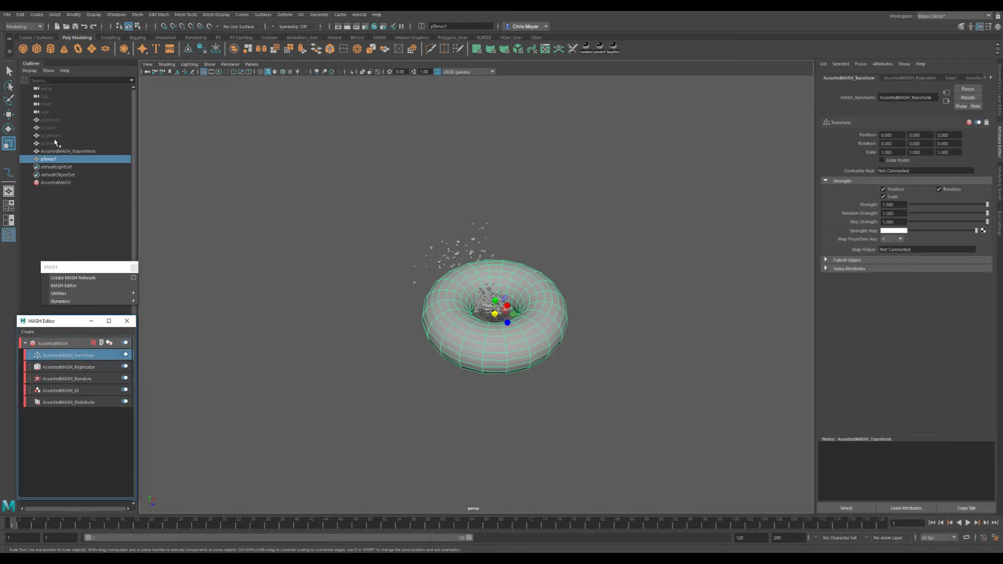
{"action": "middle_click_drag", "start_coordinate": [909, 172], "coordinate": [908, 172]}
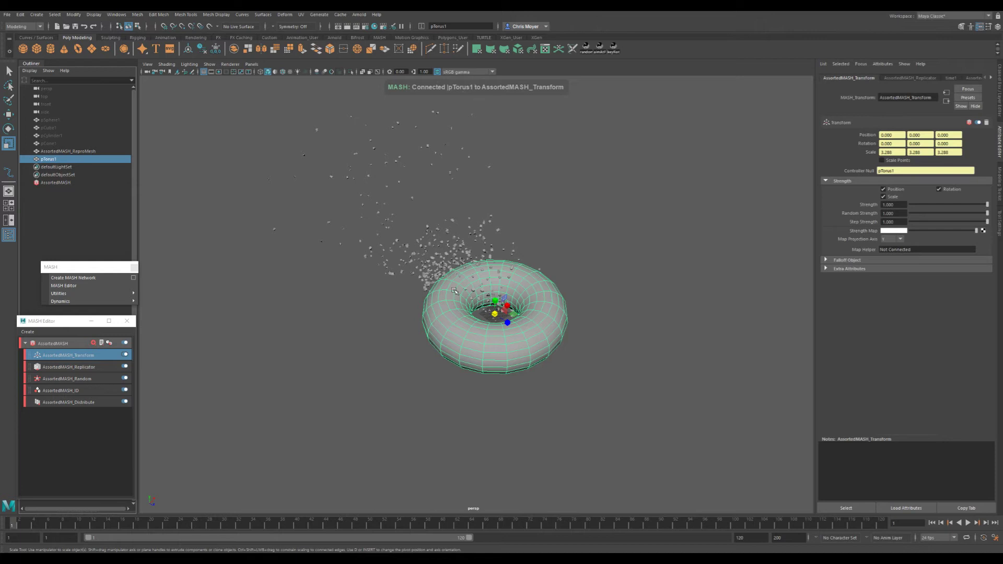
{"action": "scroll", "coordinate": [545, 278], "scroll_direction": "up", "scroll_amount": 3}
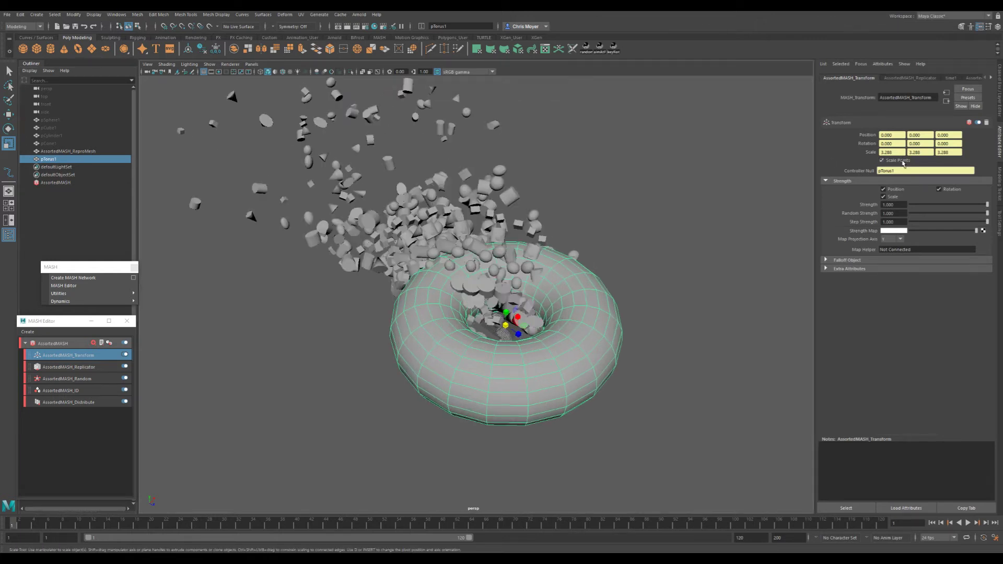
- Toggle Scale Points off and on twice to compare the size of the MASH objects
{"action": "left_click", "coordinate": [903, 161]}
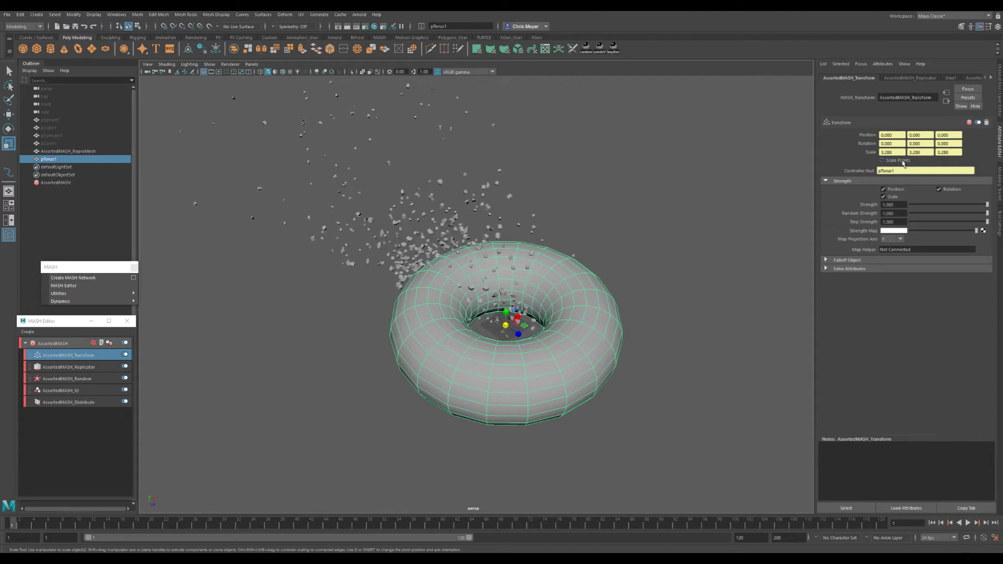
{"action": "left_click", "coordinate": [903, 162]}
{"action": "left_click_drag", "start_coordinate": [450, 306], "coordinate": [503, 264], "text": "alt"}
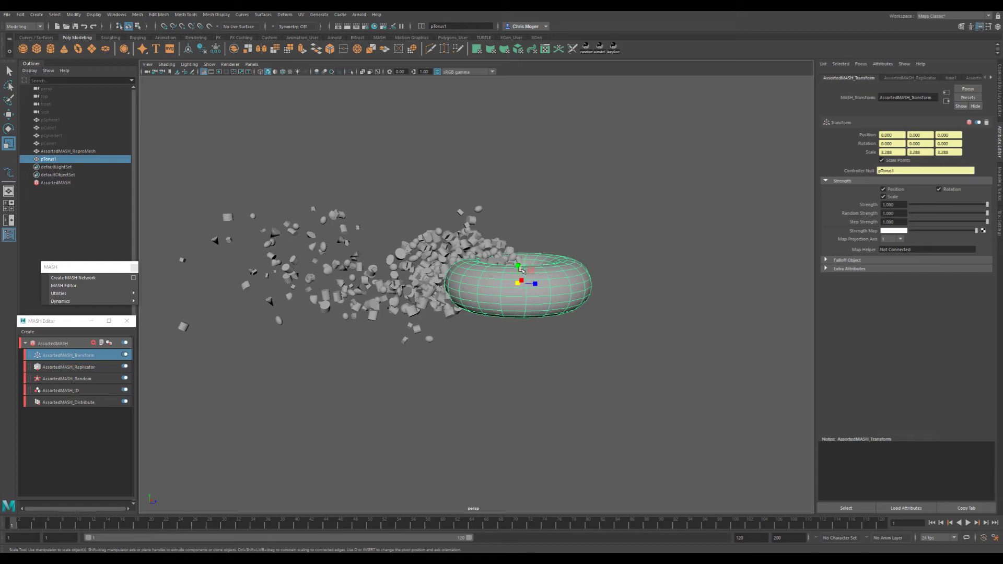
{"action": "left_click", "coordinate": [903, 163]}
{"action": "right_click_drag", "start_coordinate": [504, 267], "coordinate": [555, 262], "text": "alt"}
{"action": "left_click_drag", "start_coordinate": [555, 263], "coordinate": [546, 285], "text": "alt"}
{"action": "left_click", "coordinate": [909, 162]}
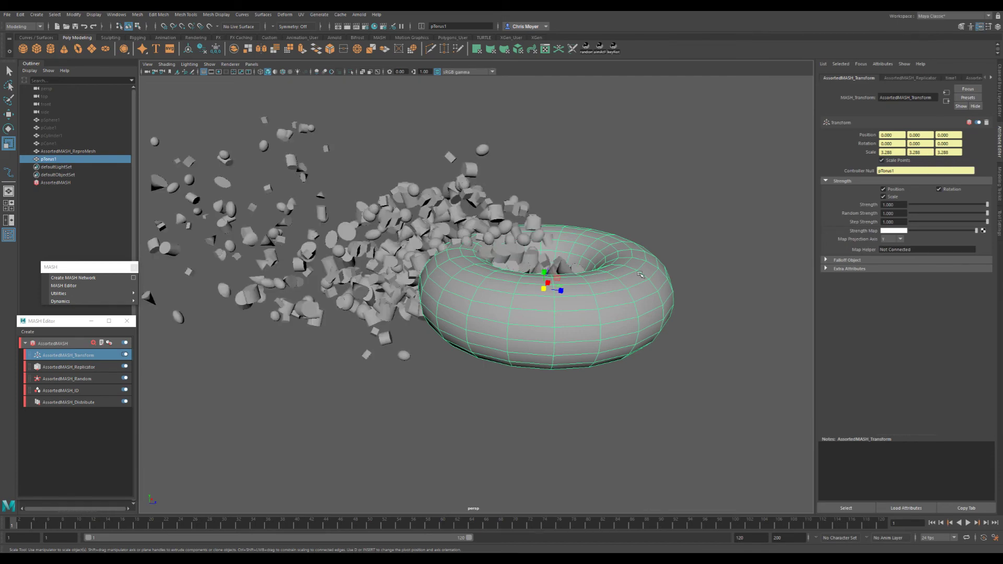
- Try rotating the torus controller and undo the rotations
{"action": "right_click_drag", "start_coordinate": [641, 274], "coordinate": [472, 278], "text": "alt"}
{"action": "left_click_drag", "start_coordinate": [533, 280], "coordinate": [491, 287], "text": "alt"}
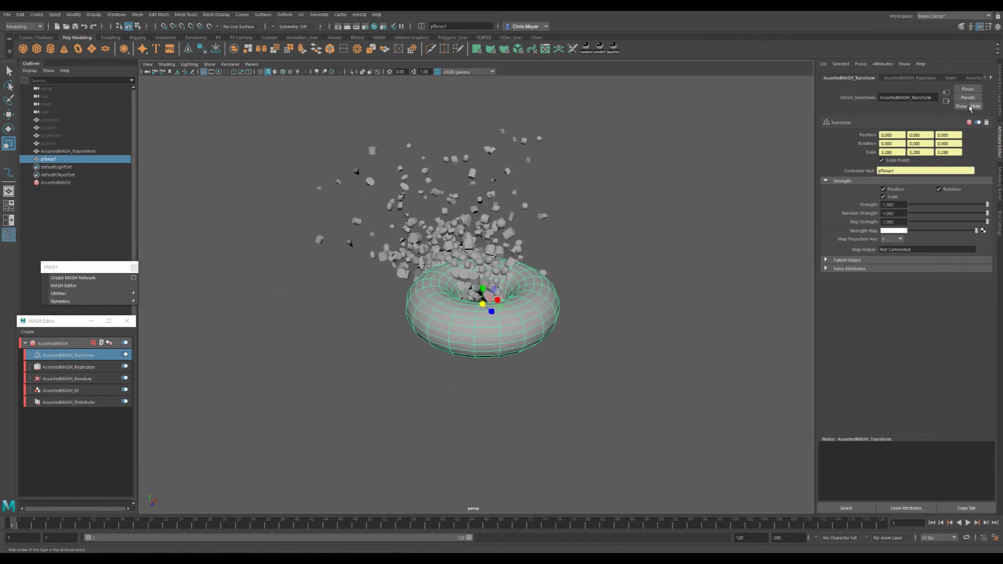
{"action": "left_click", "coordinate": [525, 318]}
{"action": "key", "text": "e"}
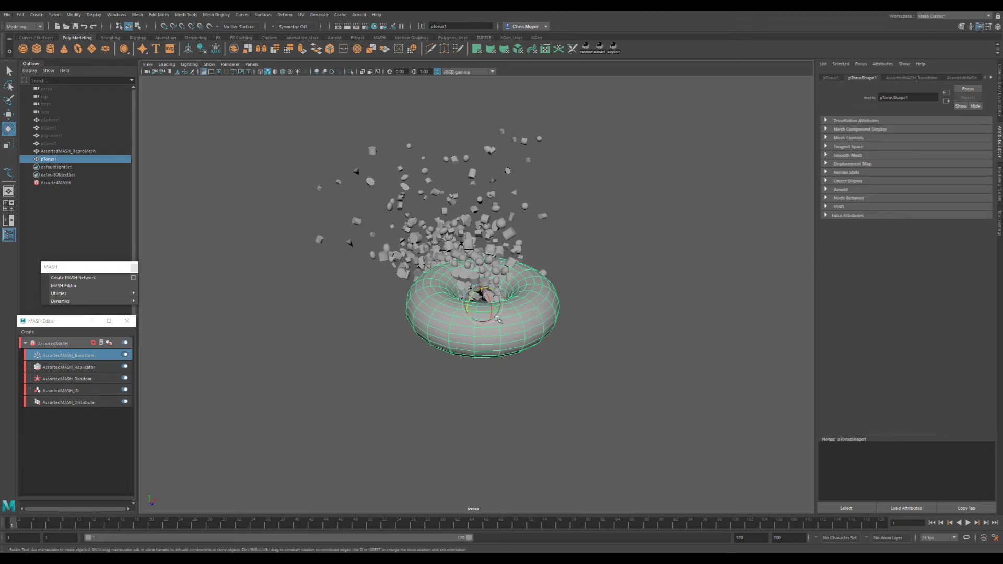
{"action": "mouse_move", "coordinate": [490, 302]}
{"action": "left_mouse_down"}
{"action": "mouse_move", "coordinate": [491, 322]}
{"action": "mouse_move", "coordinate": [488, 312]}
{"action": "left_mouse_up"}
{"action": "key", "text": "ctrl+z"}
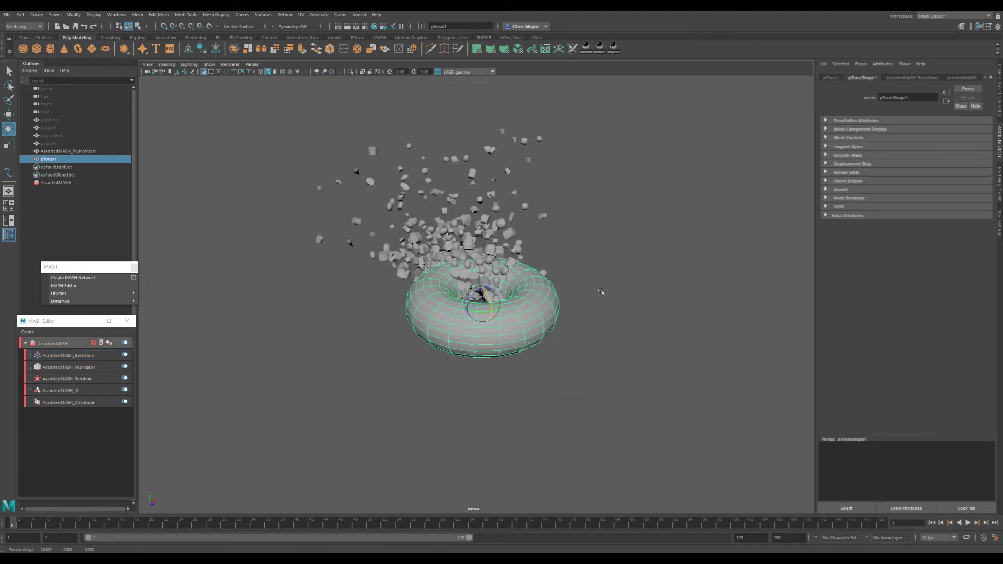
{"action": "scroll", "coordinate": [603, 289], "scroll_direction": "down", "scroll_amount": 8}
{"action": "left_click_drag", "start_coordinate": [607, 287], "coordinate": [542, 293], "text": "alt"}
{"action": "middle_click_drag", "start_coordinate": [541, 292], "coordinate": [615, 293]}
{"action": "left_click_drag", "start_coordinate": [569, 288], "coordinate": [505, 283]}
{"action": "key", "text": "ctrl+z"}
{"action": "key", "text": "ctrl+z"}
- Move the torus controller within one plane and view the MASH objects around it from several angles
{"action": "key", "text": "w"}
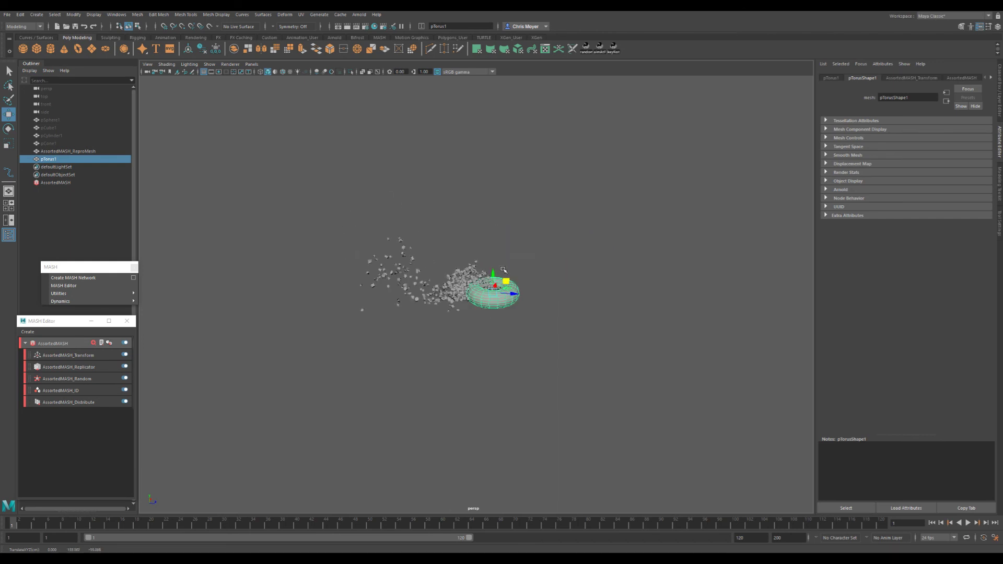
{"action": "left_click_drag", "start_coordinate": [505, 284], "coordinate": [454, 311], "text": "alt"}
{"action": "right_click_drag", "start_coordinate": [502, 293], "coordinate": [638, 286], "text": "alt"}
{"action": "mouse_move", "coordinate": [460, 316]}
{"action": "left_mouse_down", "text": "alt"}
{"action": "mouse_move", "coordinate": [527, 285]}
{"action": "mouse_move", "coordinate": [448, 327]}
{"action": "left_mouse_up", "text": "alt"}
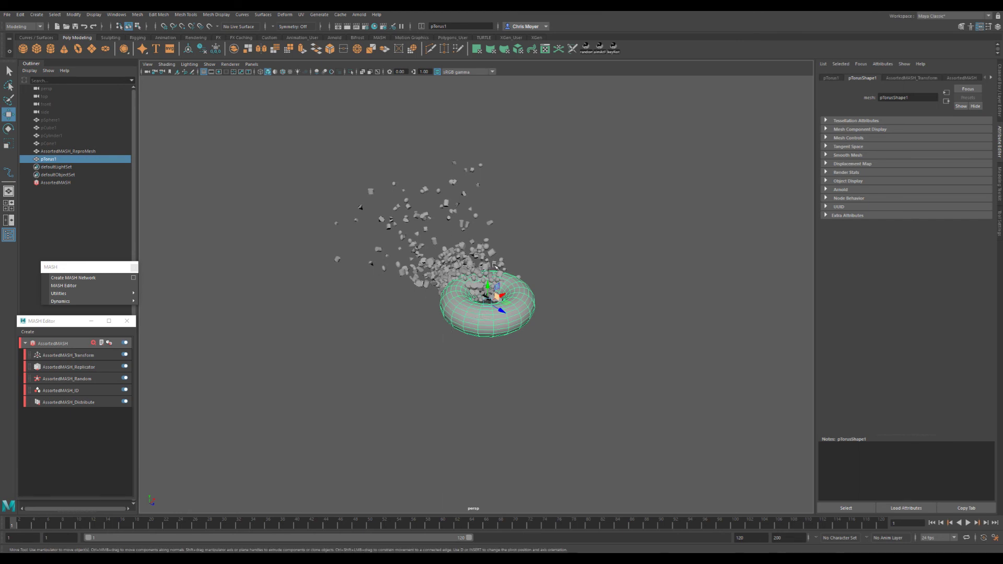
{"action": "left_click_drag", "start_coordinate": [485, 310], "coordinate": [497, 309], "text": "alt"}
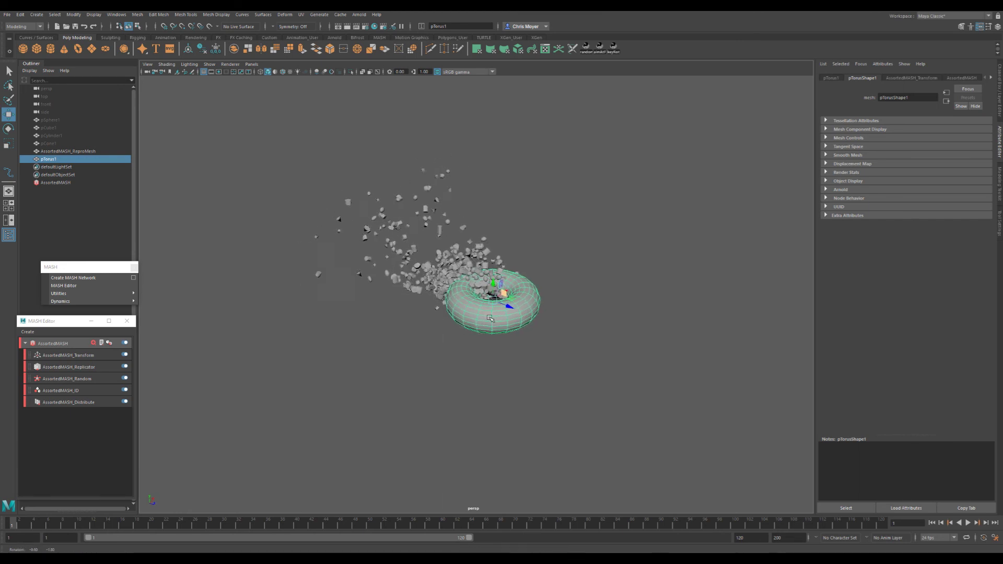
{"action": "right_click_drag", "start_coordinate": [455, 304], "coordinate": [506, 299], "text": "alt"}
{"action": "middle_click_drag", "start_coordinate": [506, 298], "coordinate": [528, 335], "text": "alt"}
{"action": "left_click_drag", "start_coordinate": [473, 342], "coordinate": [533, 325], "text": "alt"}
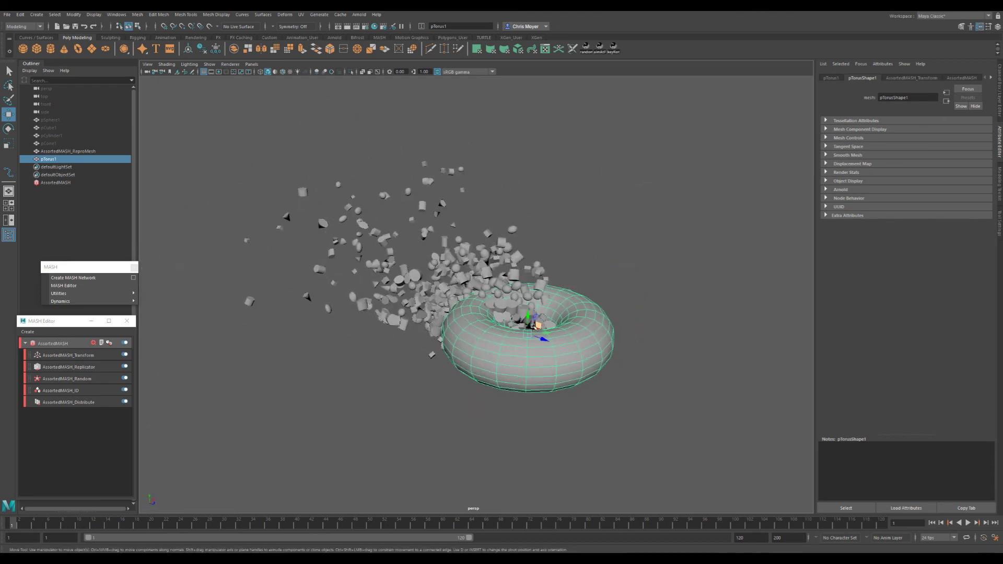